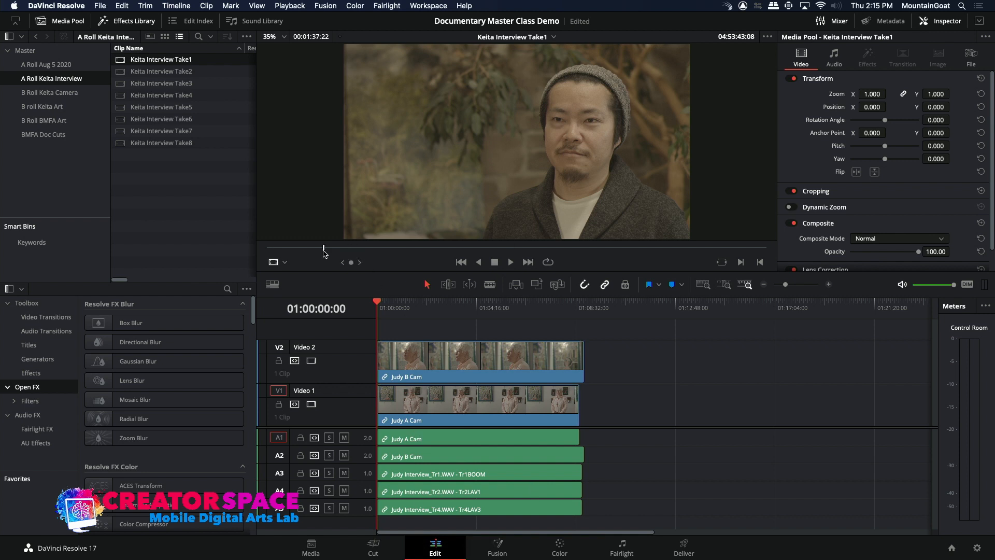
Play back and scrub through Keita Interview Take1 in the source viewer.
key(space)
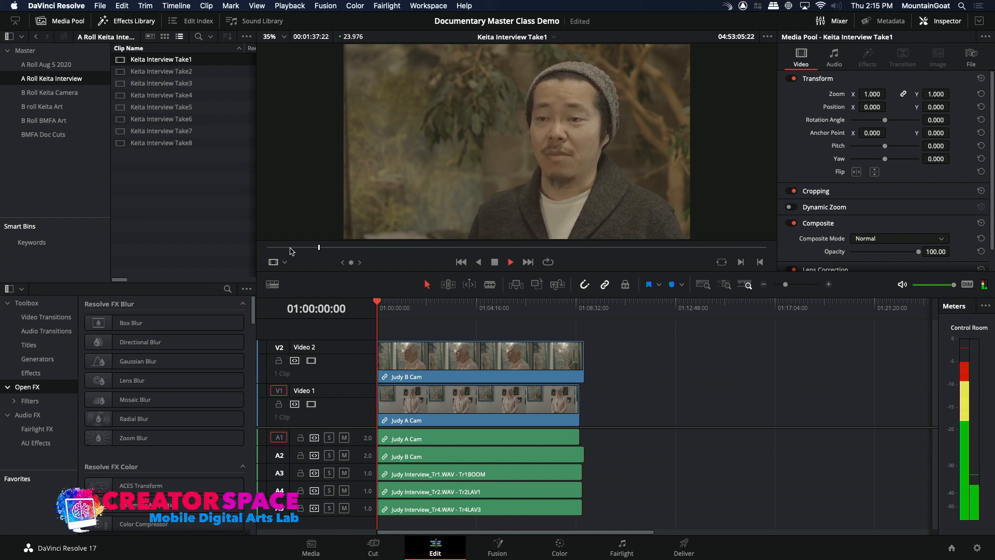
drag(326, 251, 309, 251)
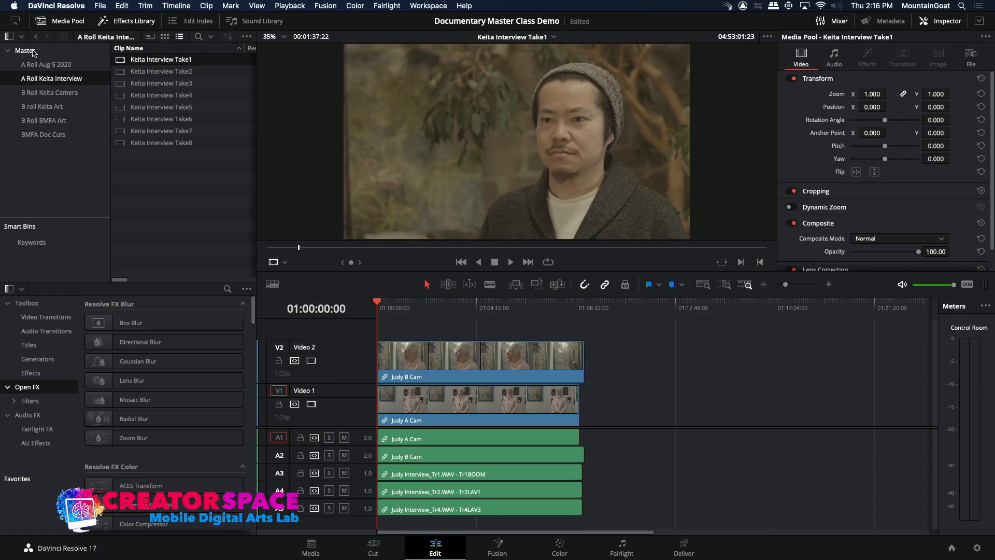
Create a bin named Keita Doc Cuts under the Master bin and open it.
click(31, 50)
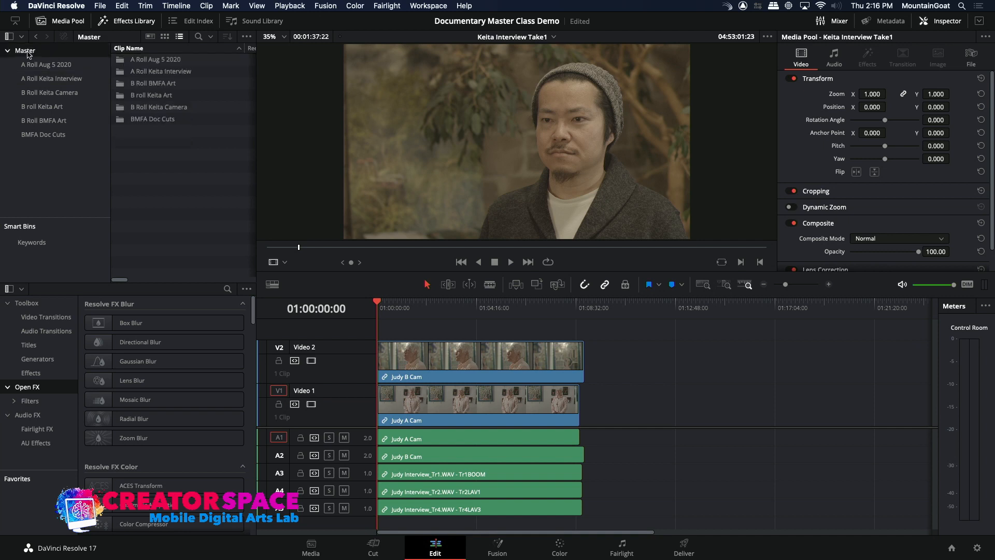
right_click(33, 179)
click(36, 186)
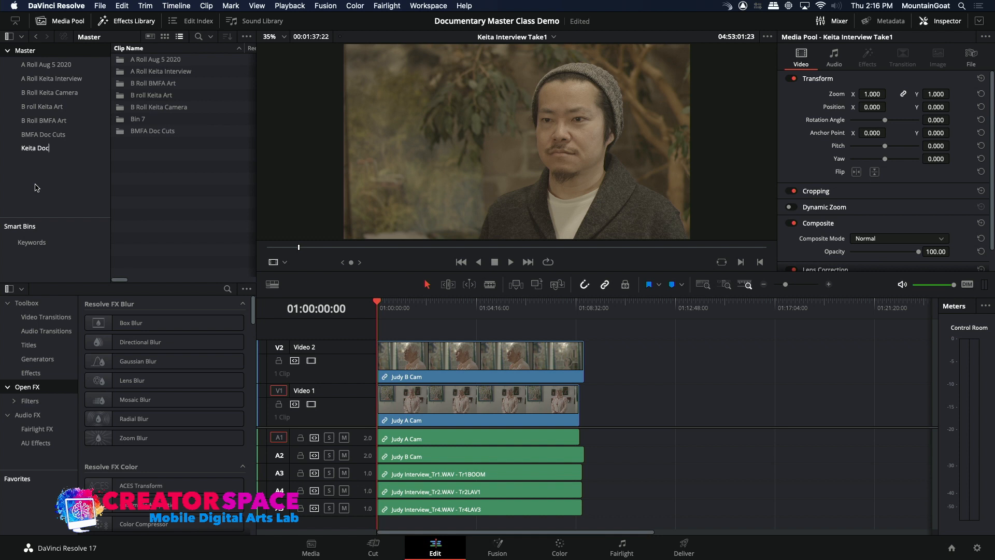
key(Return)
double_click(124, 121)
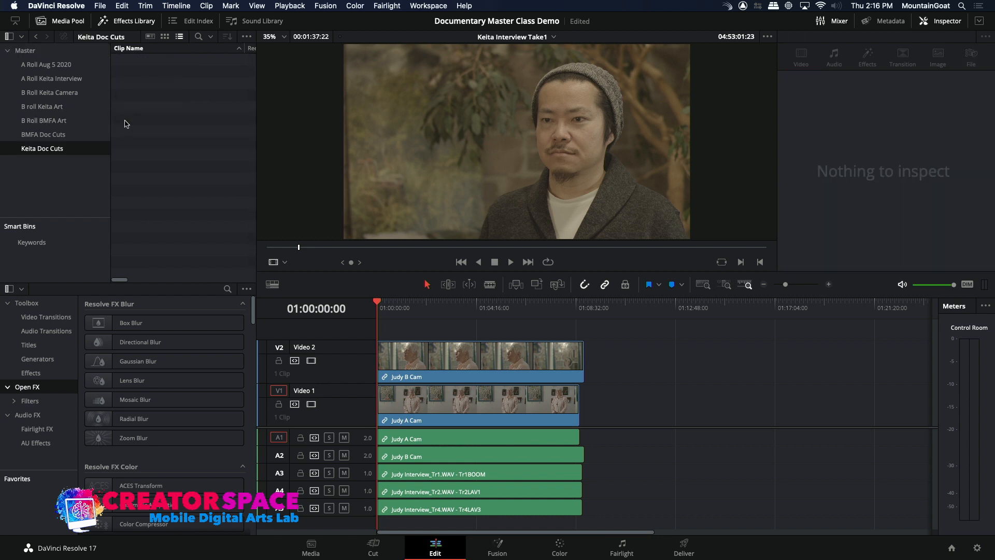
Create an empty timeline named Keita Doc Assembly Edit 1 in the Keita Doc Cuts bin.
right_click(125, 90)
mouse_move(145, 95)
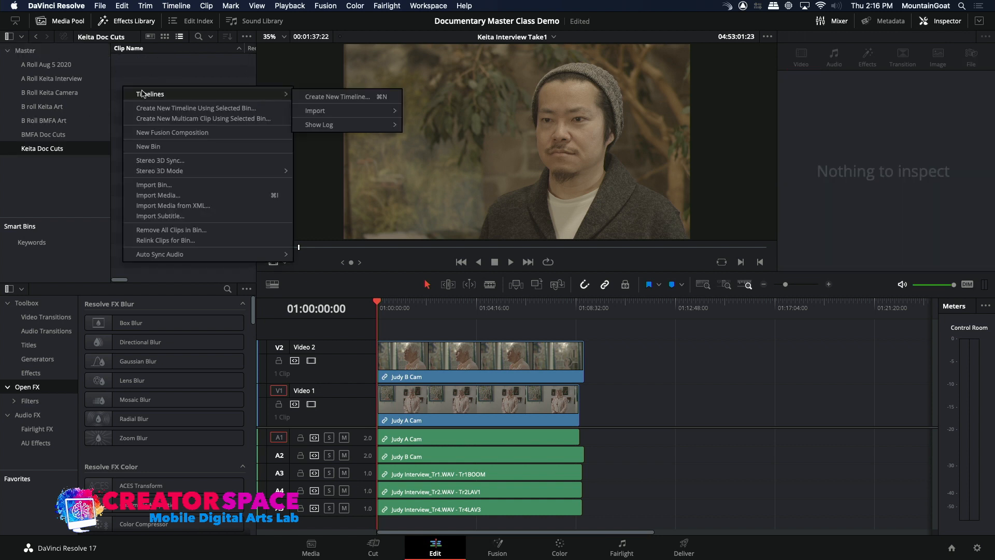
click(331, 97)
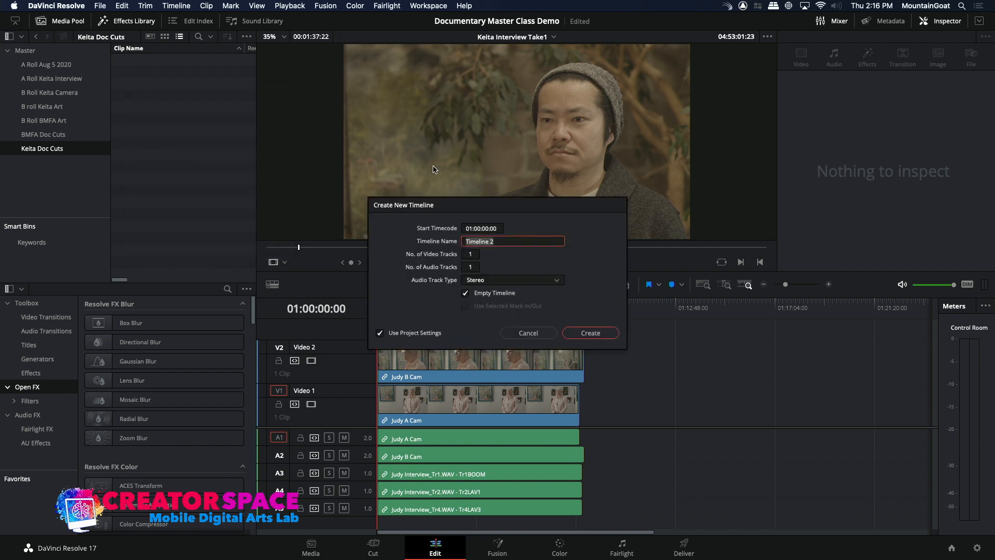
key(BackSpace)
click(590, 334)
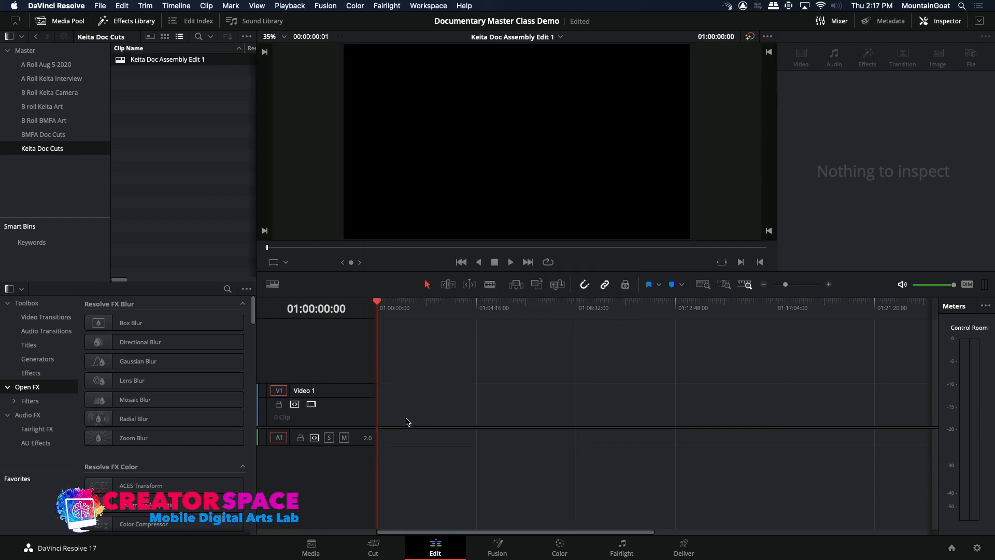
Load Keita Interview Take1 from the A Roll Keita Interview bin and mark a 00:00:25:23 range ending at 04:53:30:18.
click(59, 81)
double_click(158, 59)
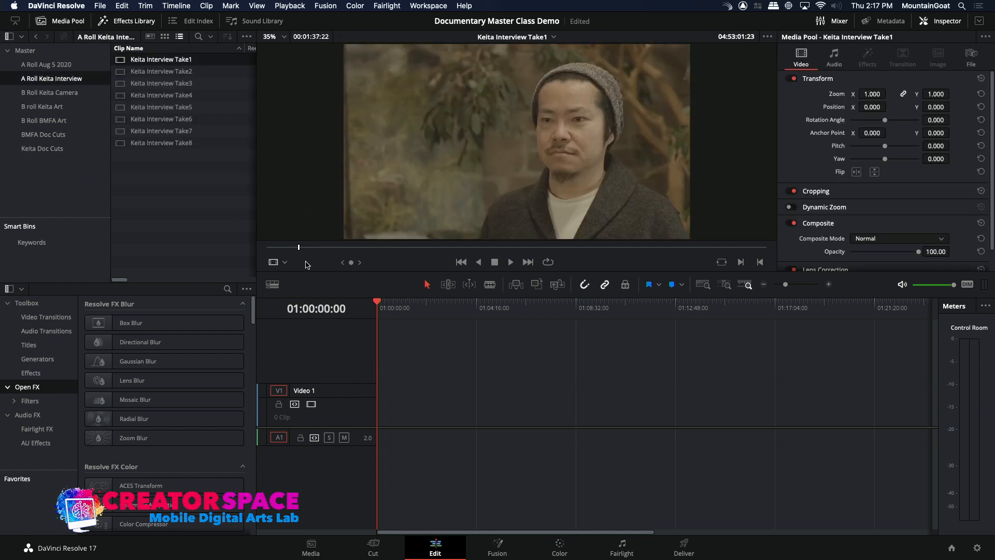
drag(292, 249, 287, 249)
key(space)
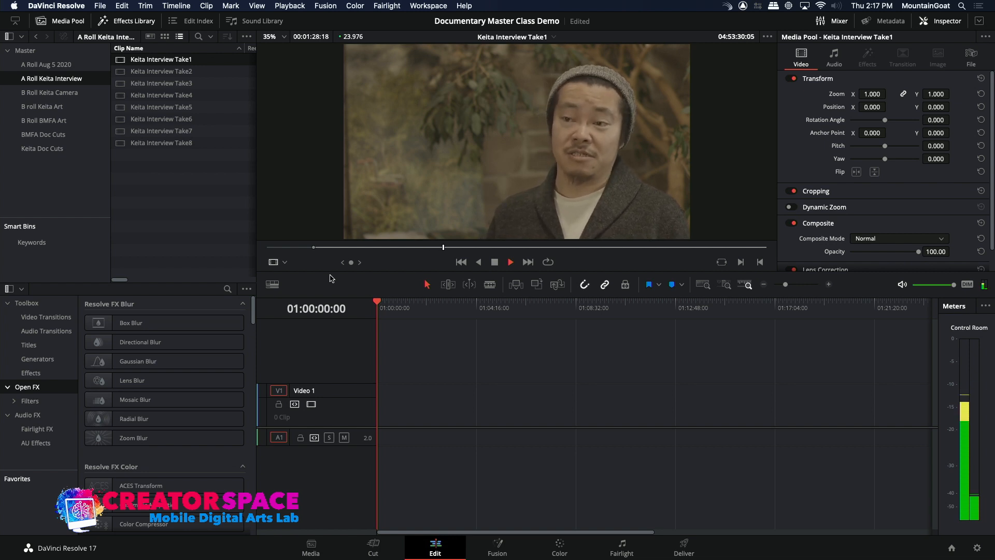
key(space)
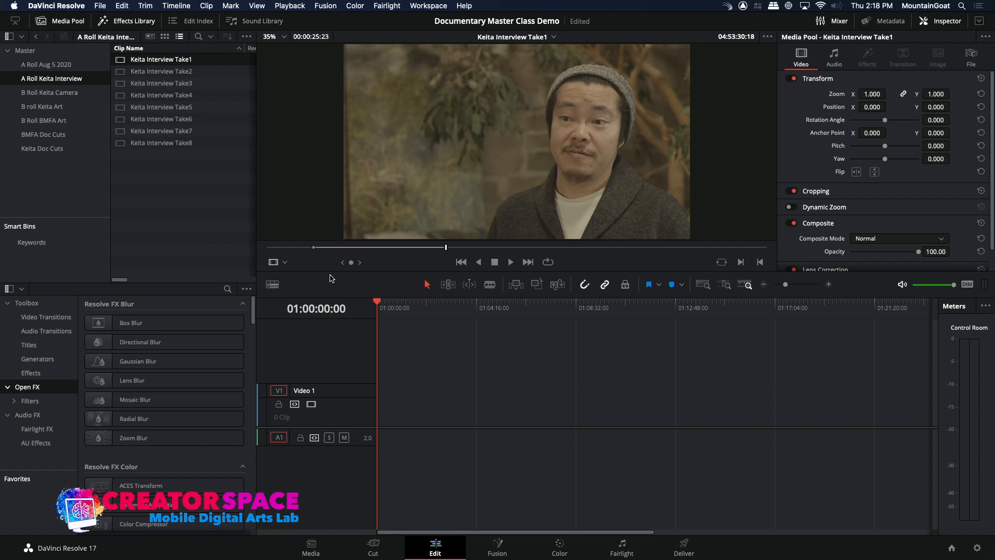
Place the marked Keita Interview Take1 range at the start of Video 1 and delete the placed clip.
mouse_move(449, 172)
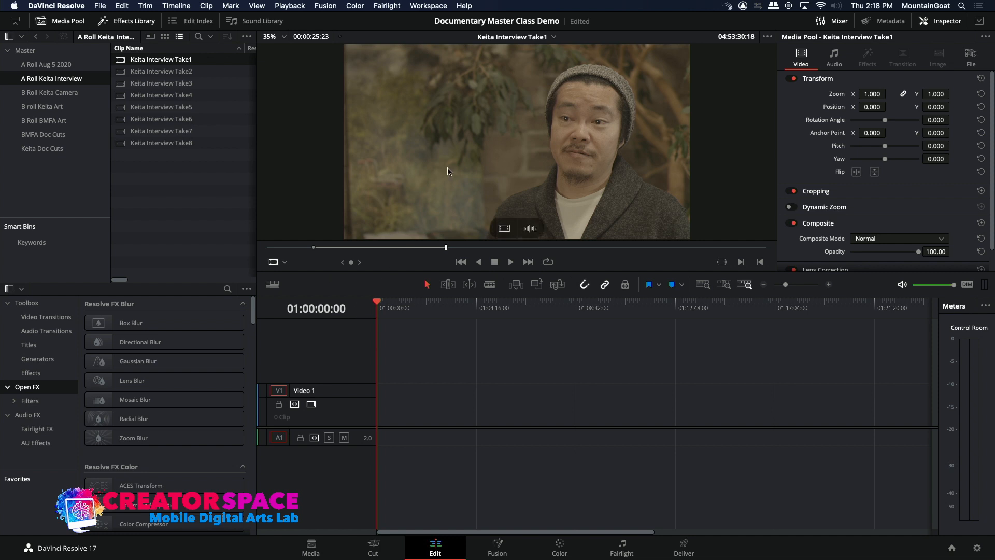
drag(477, 143, 394, 386)
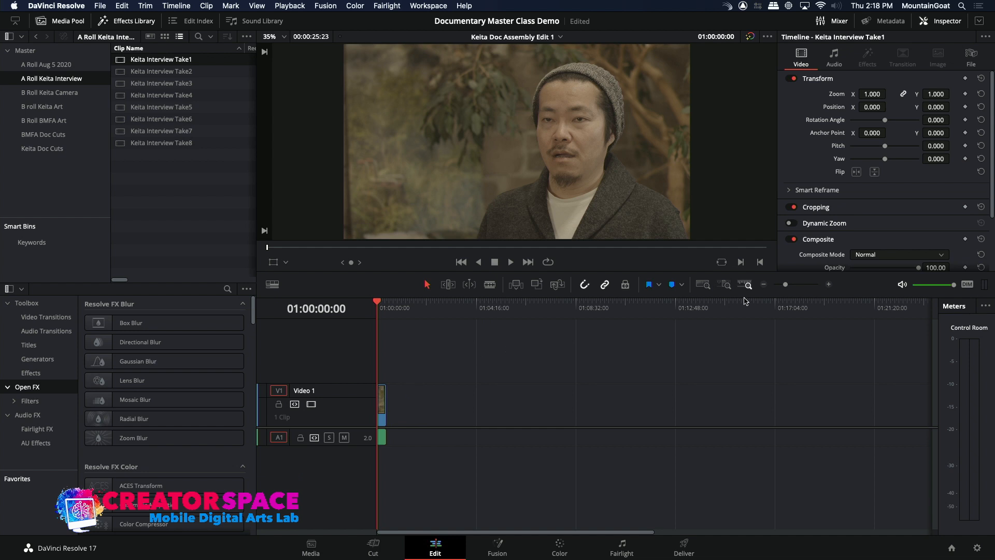
click(828, 285)
click(828, 285)
drag(396, 312, 365, 312)
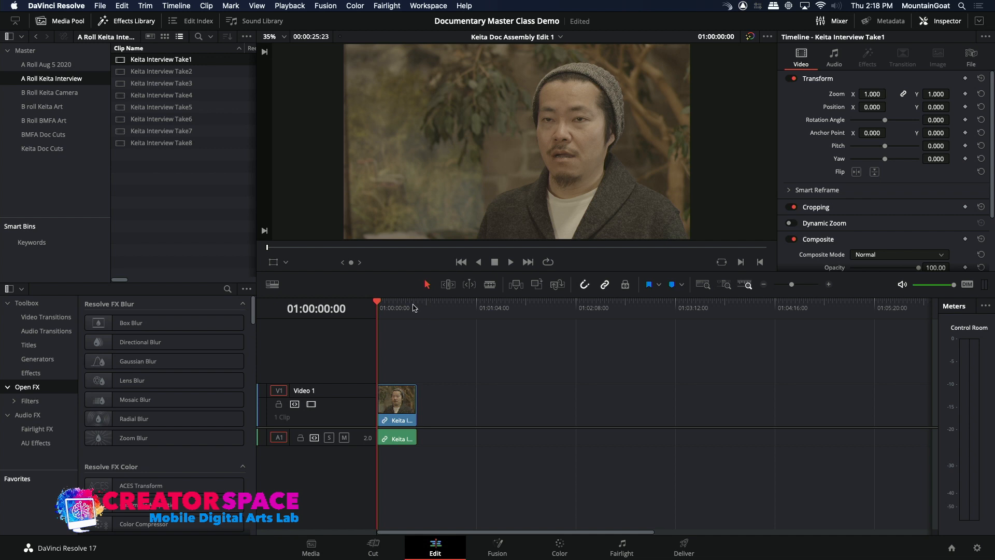
key(Delete)
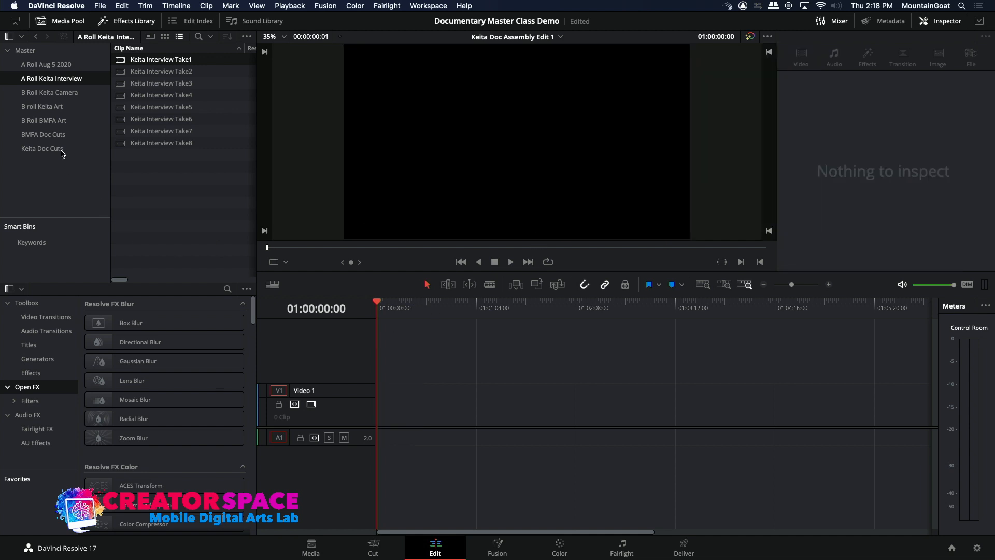
Overwrite the marked range of Keita Interview Take1 onto the timeline at 01:00:00:00.
double_click(124, 60)
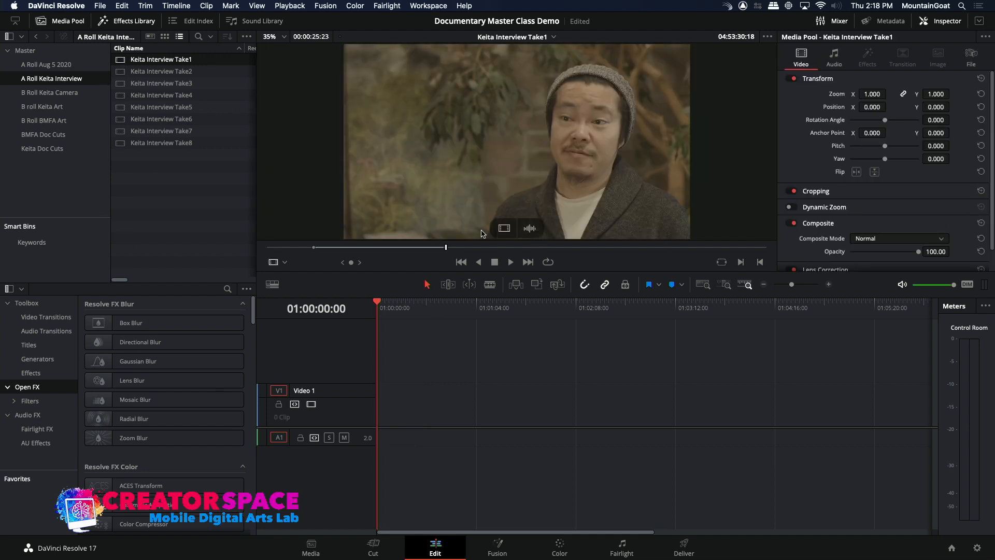
click(537, 284)
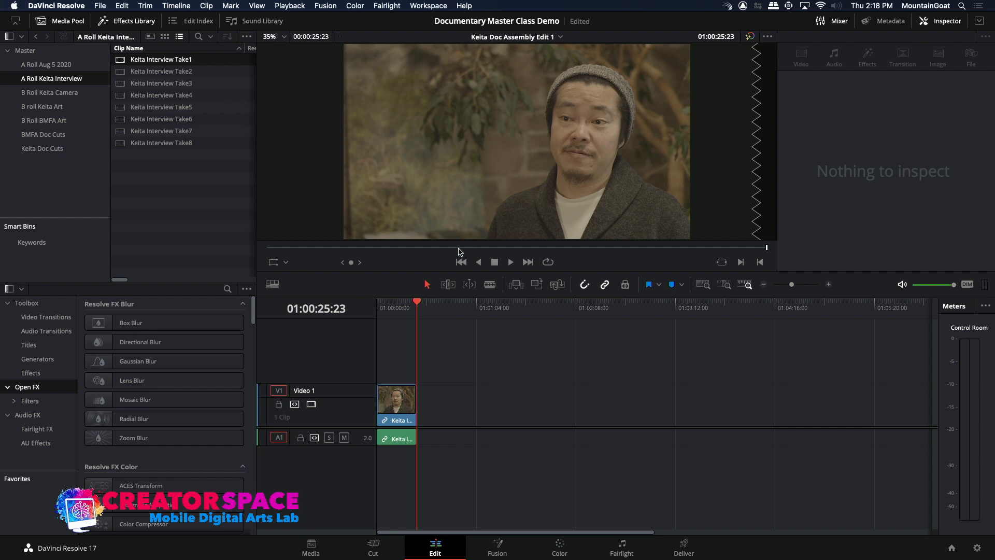
Play Keita Interview Take1 onward, shuttle around the next answer's beginning, and mark a new In point at 04:53:48:14.
click(121, 61)
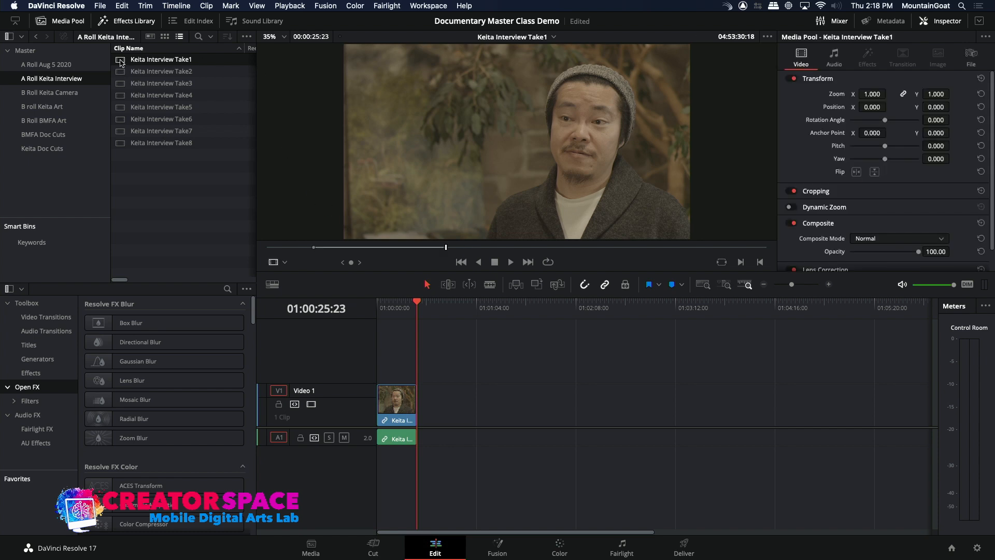
key(space)
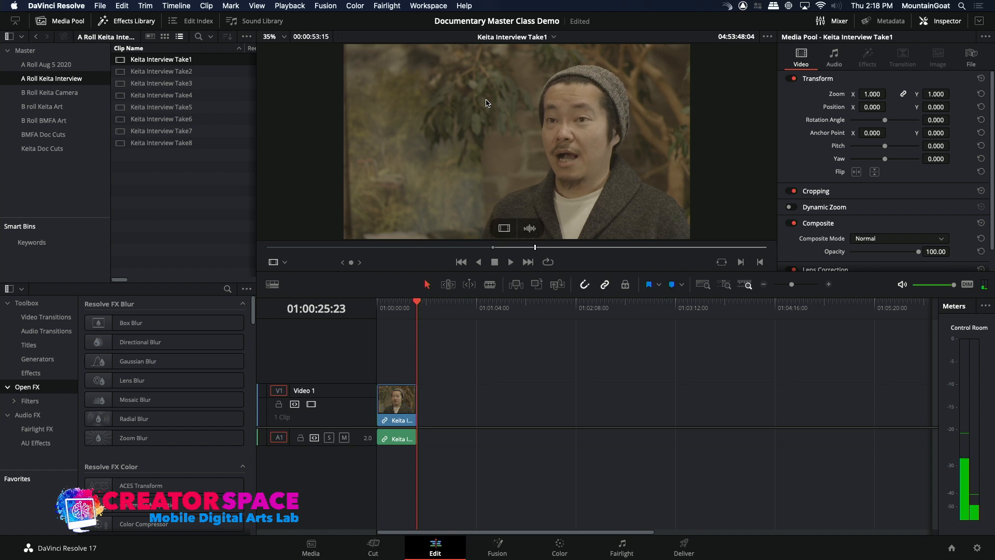
key(space)
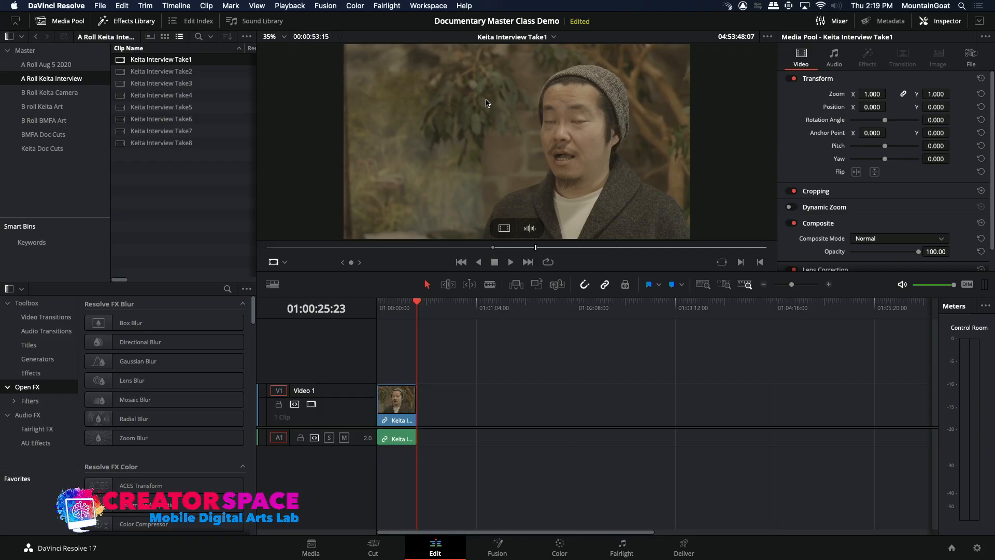
key(l)
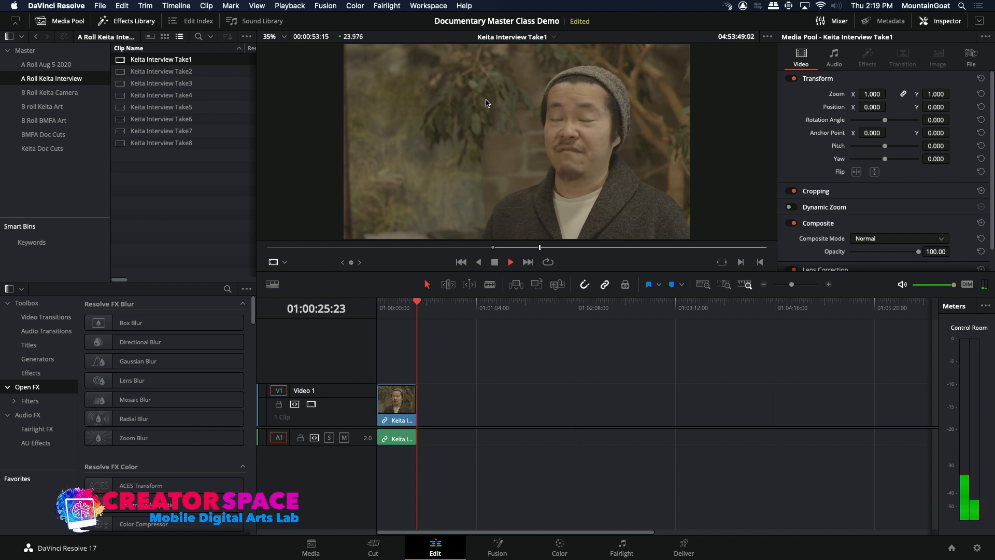
key(j)
key(k)
key(l)
key(k)
key(j)
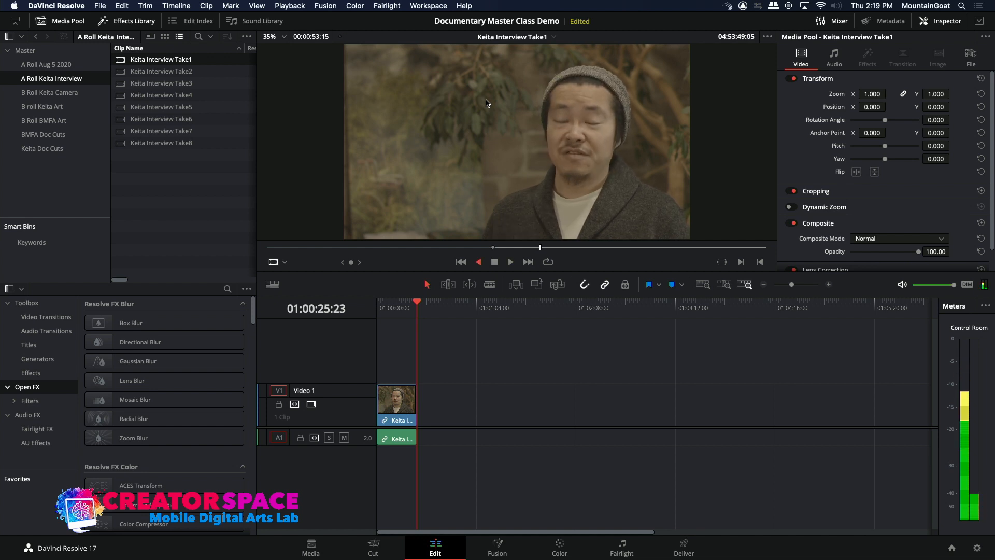
key(k)
key(l)
key(k)
key(j)
key(k)
key(alt+i)
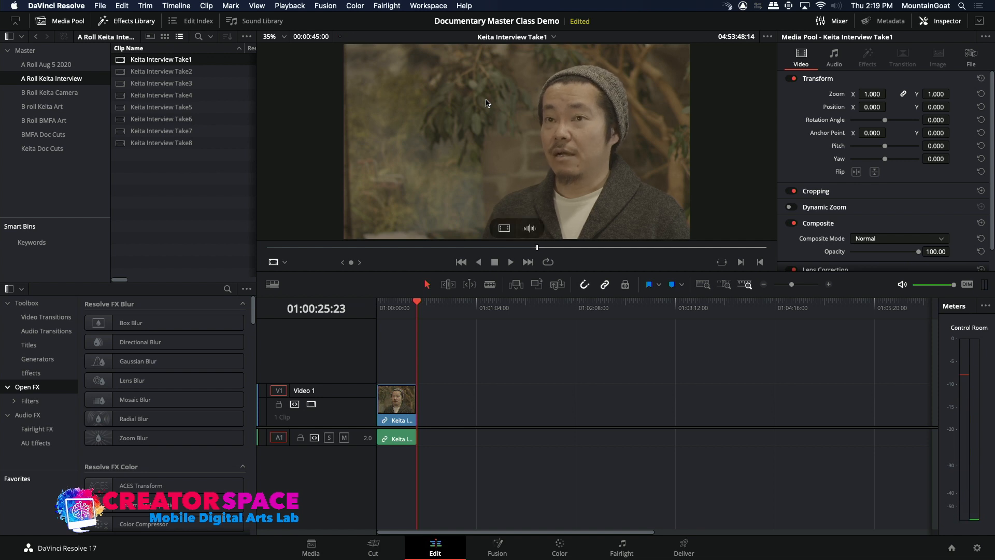
Mark the Out point at 04:54:01:17 and overwrite this range onto the timeline after the first clip.
key(l)
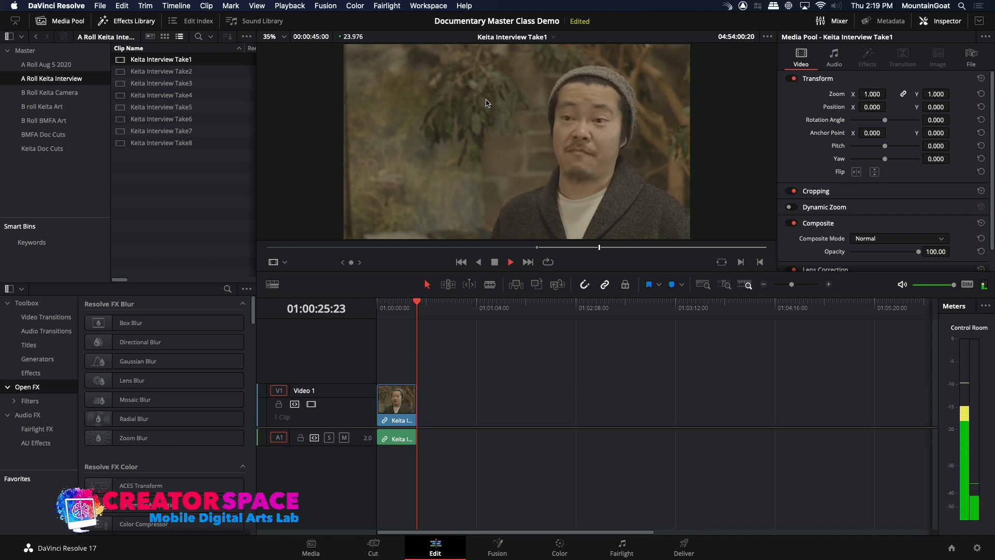
key(space)
key(o)
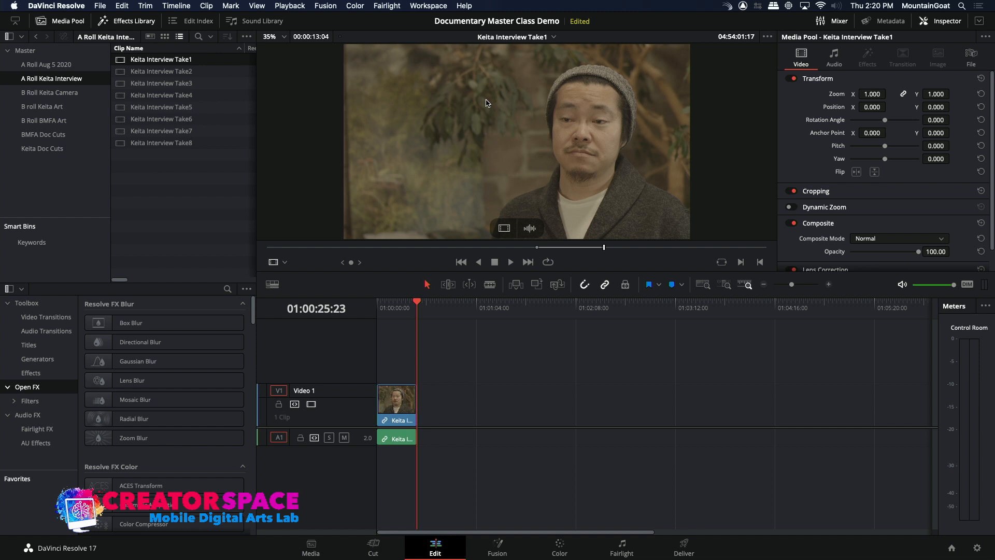
click(537, 284)
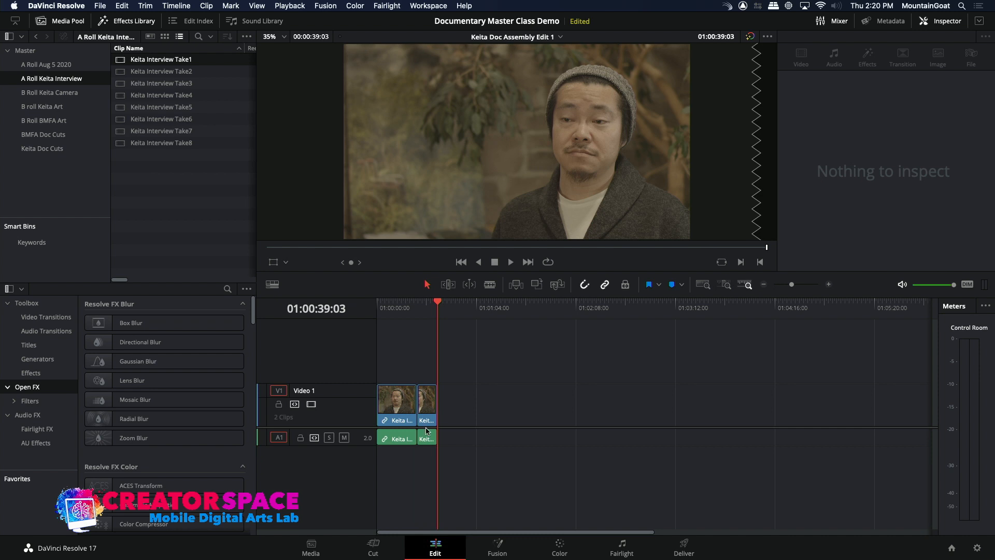
Reload Keita Interview Take1 and mark the next range from 04:54:14:04 to 04:54:29:14.
double_click(119, 61)
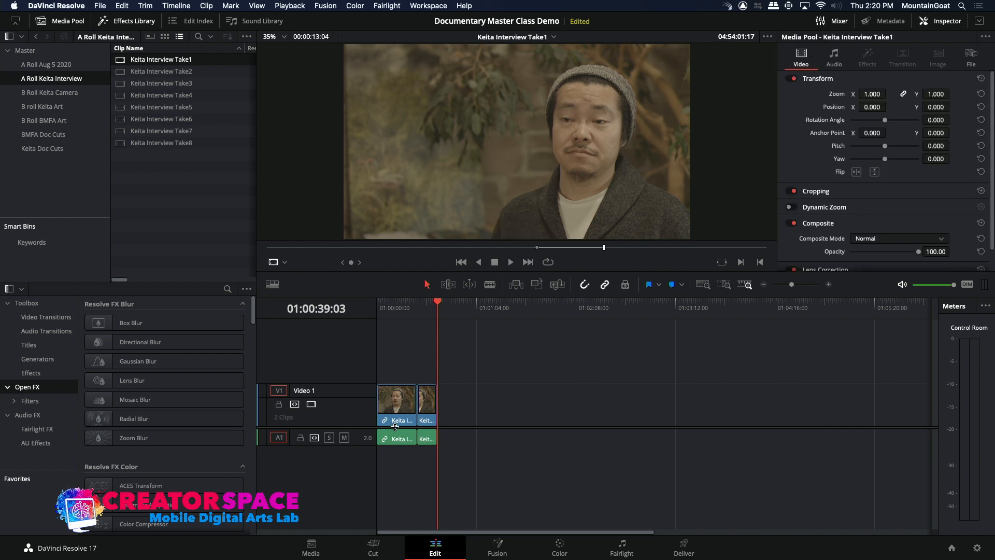
mouse_move(428, 310)
mouse_down()
mouse_move(388, 313)
mouse_move(441, 318)
mouse_up()
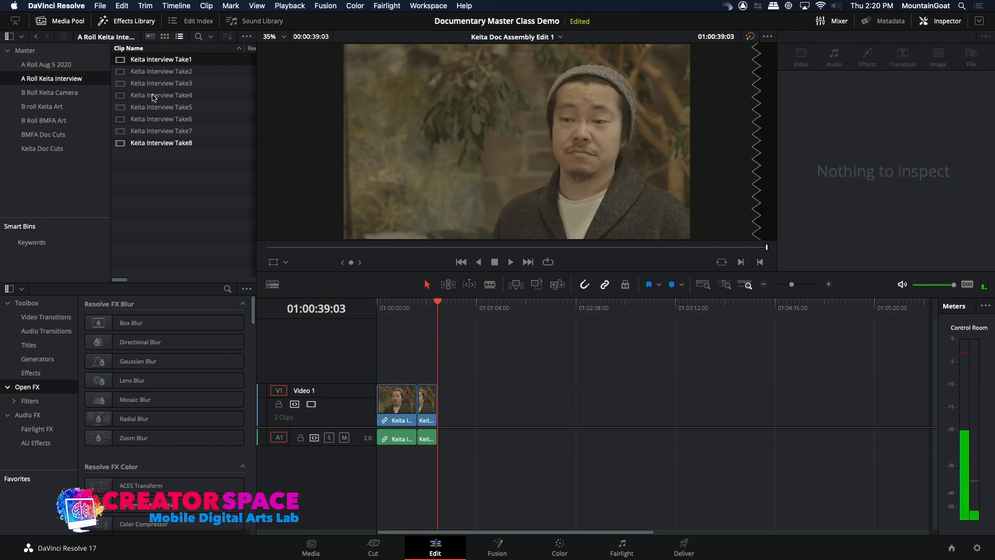
click(127, 61)
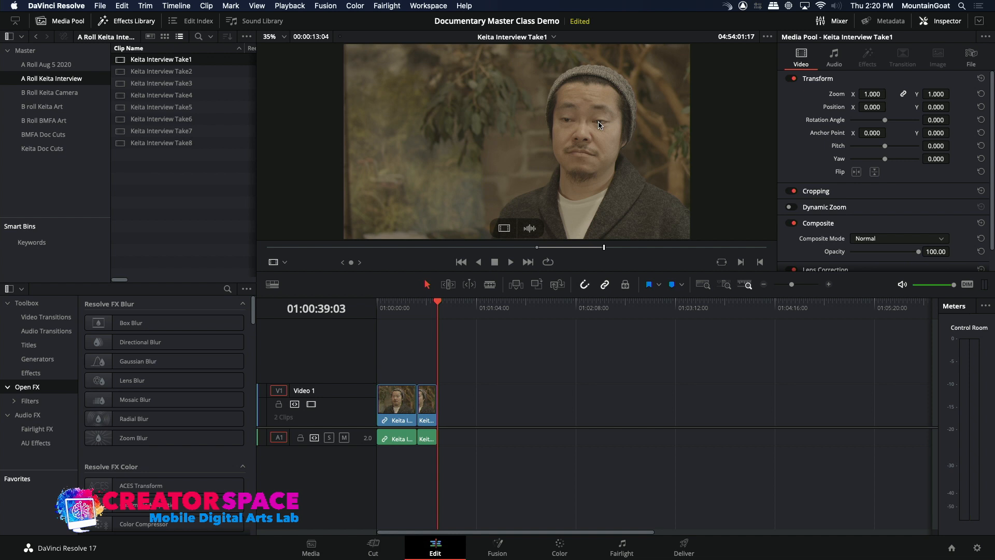
key(space)
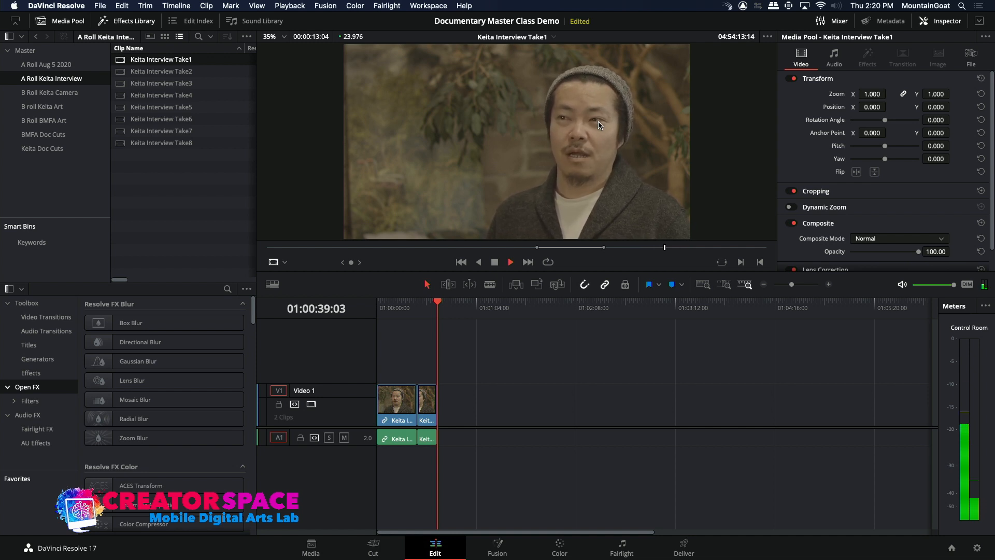
key(space)
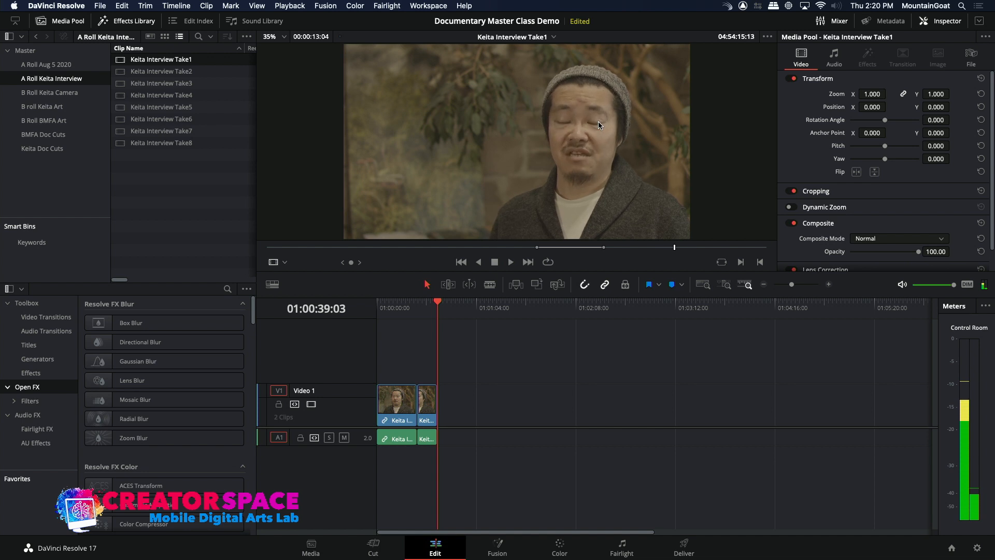
key(j)
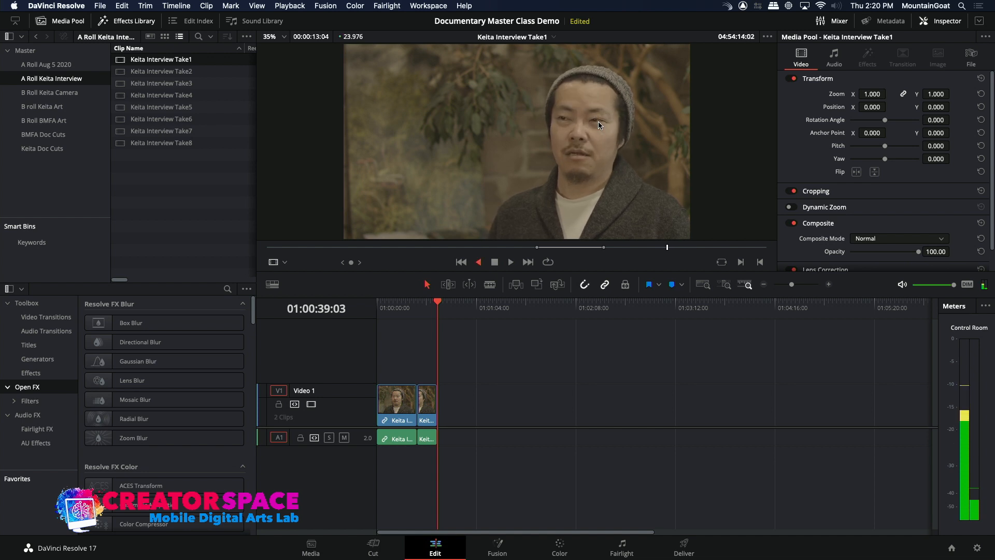
key(k)
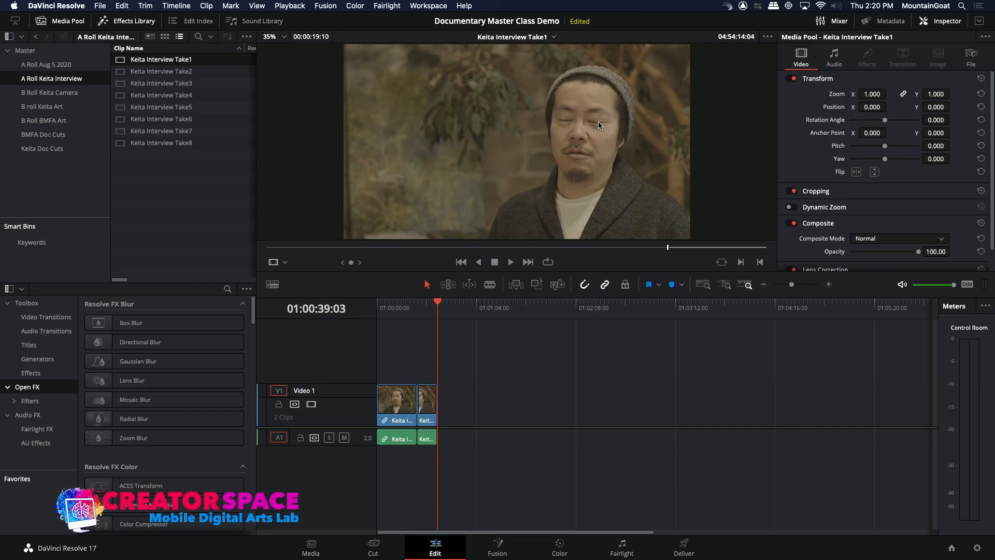
key(space)
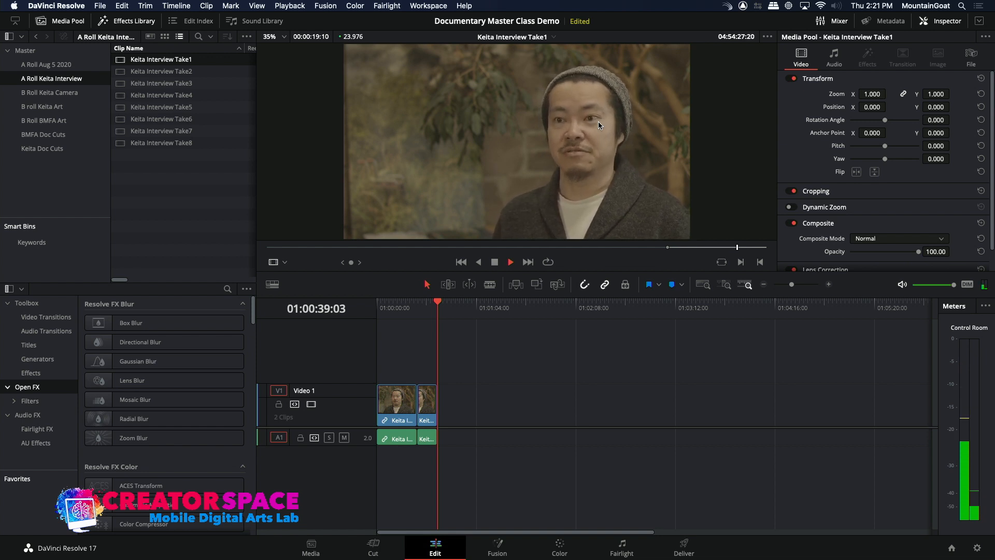
key(space)
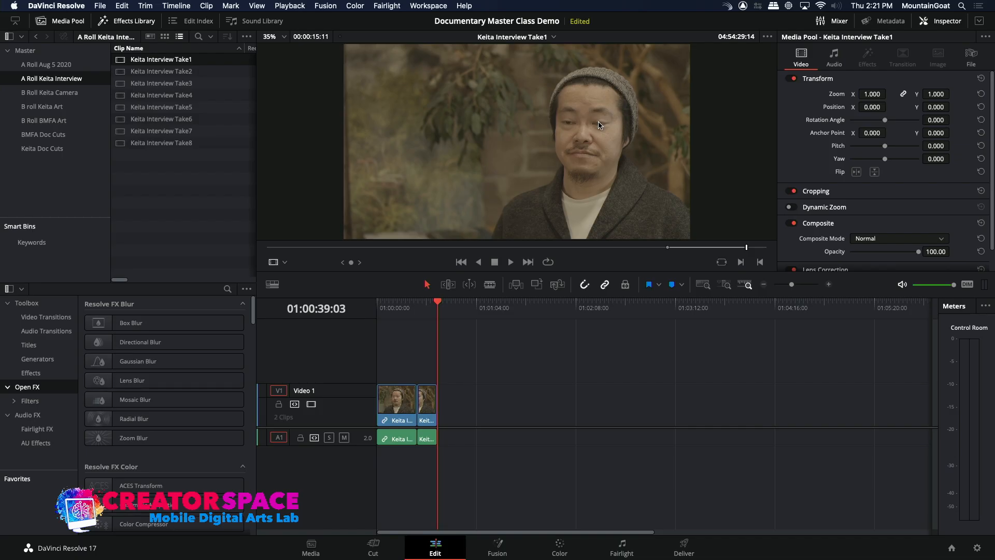
Overwrite the marked Keita Interview Take1 range onto the timeline after the second clip and play the source clip onward.
click(535, 285)
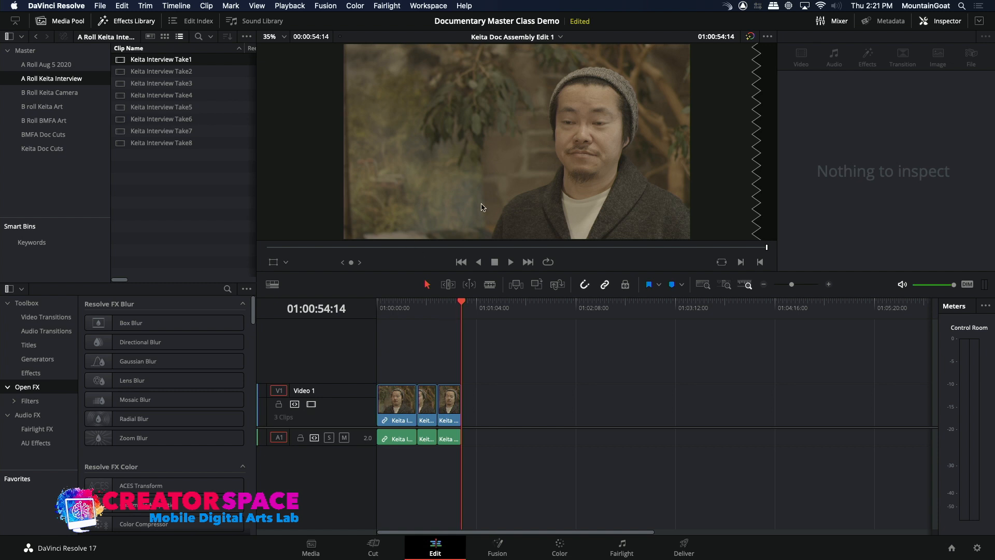
double_click(116, 62)
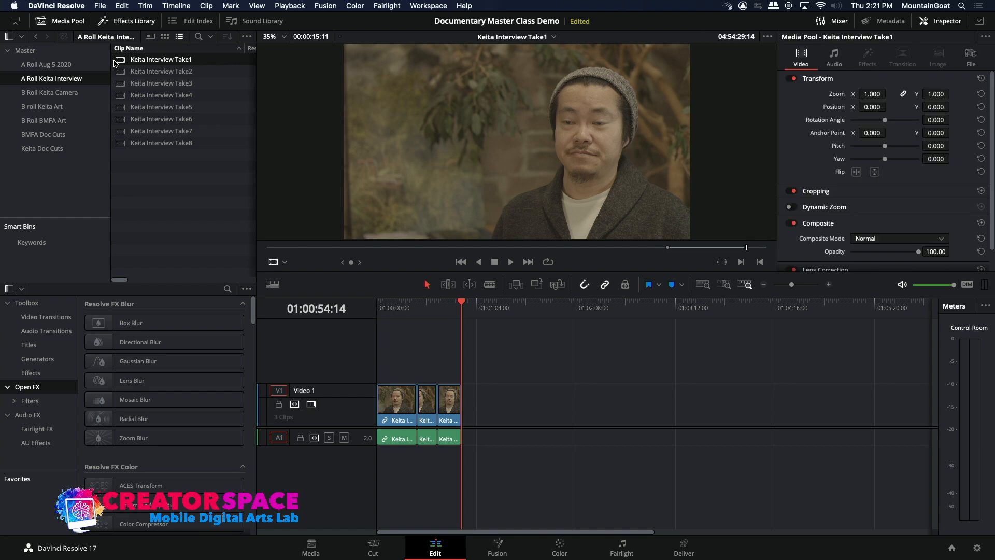
key(space)
Load Keita Interview Take2 in the source viewer and play its opening to 04:55:19:10.
double_click(120, 71)
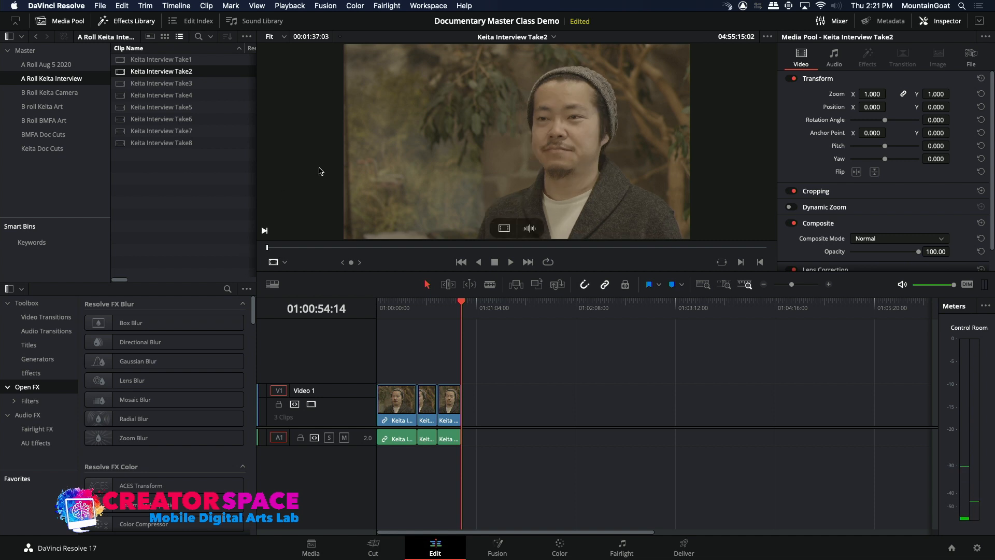
key(space)
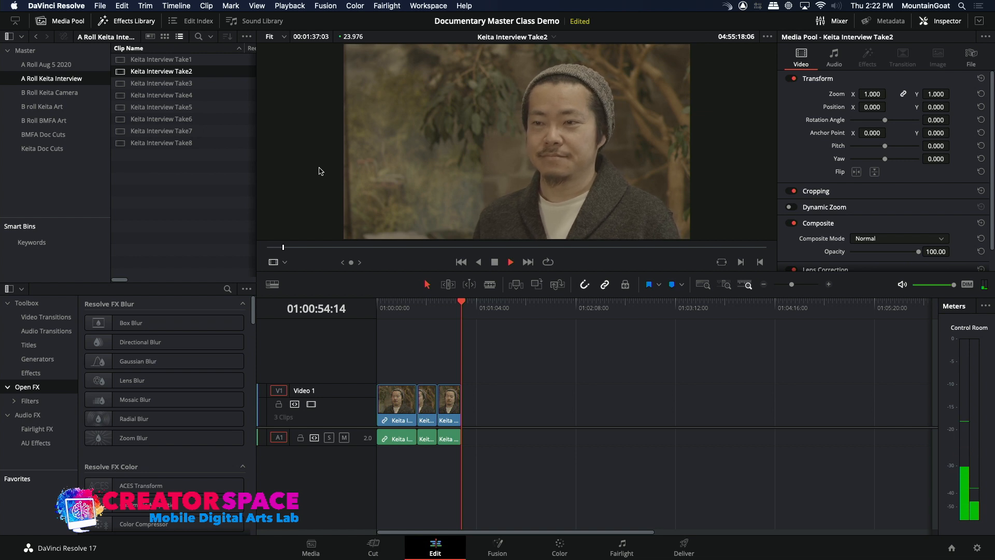
key(space)
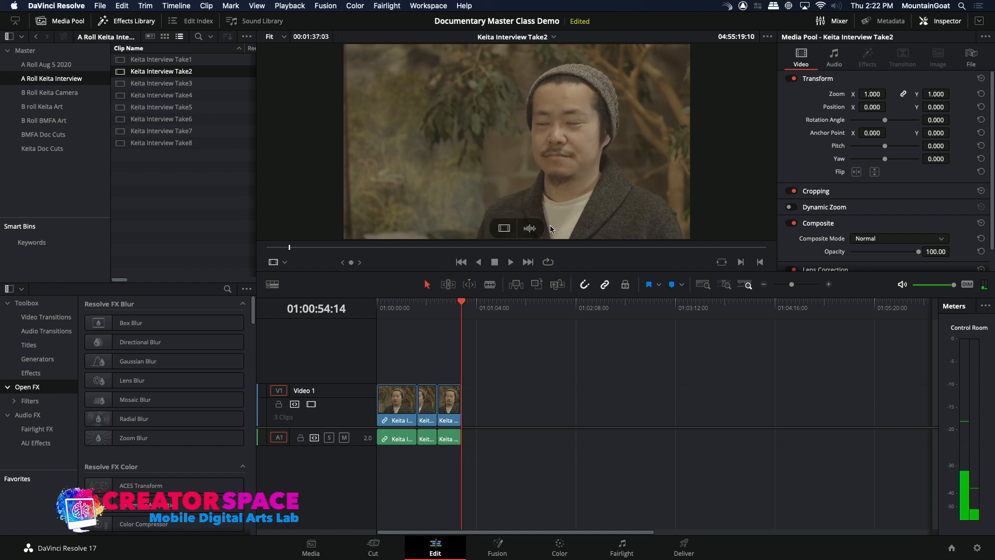
Add a yellow marker at the timeline playhead, 01:00:54:14.
click(681, 285)
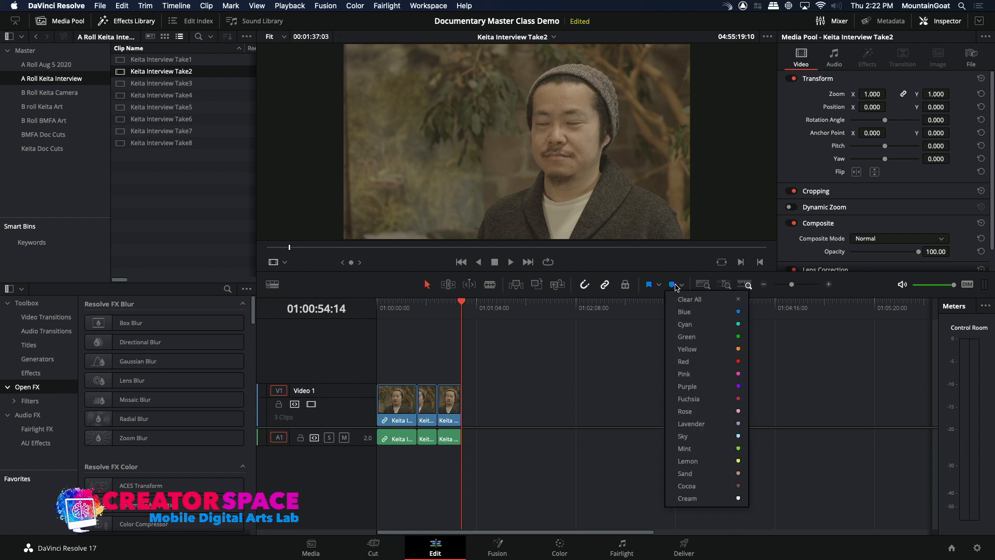
click(681, 349)
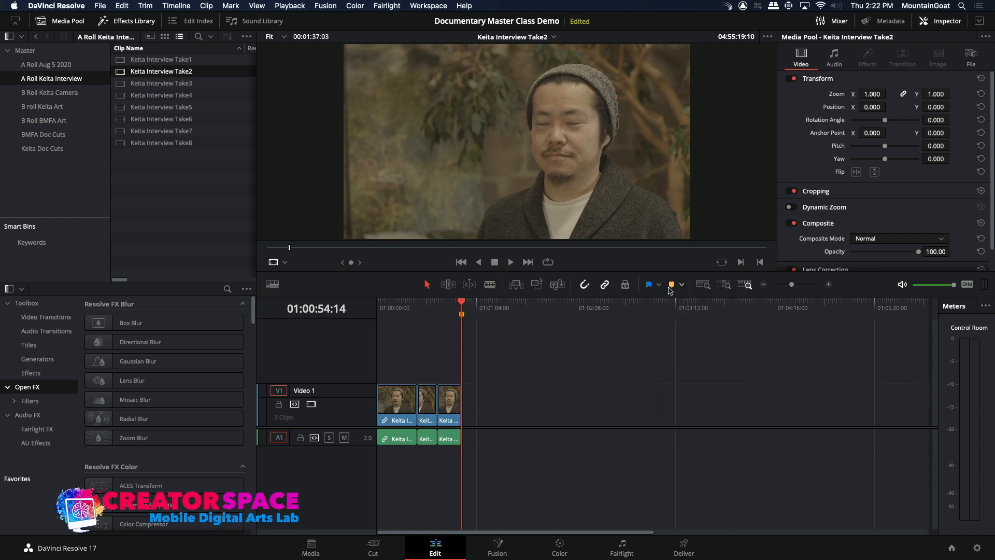
mouse_move(496, 231)
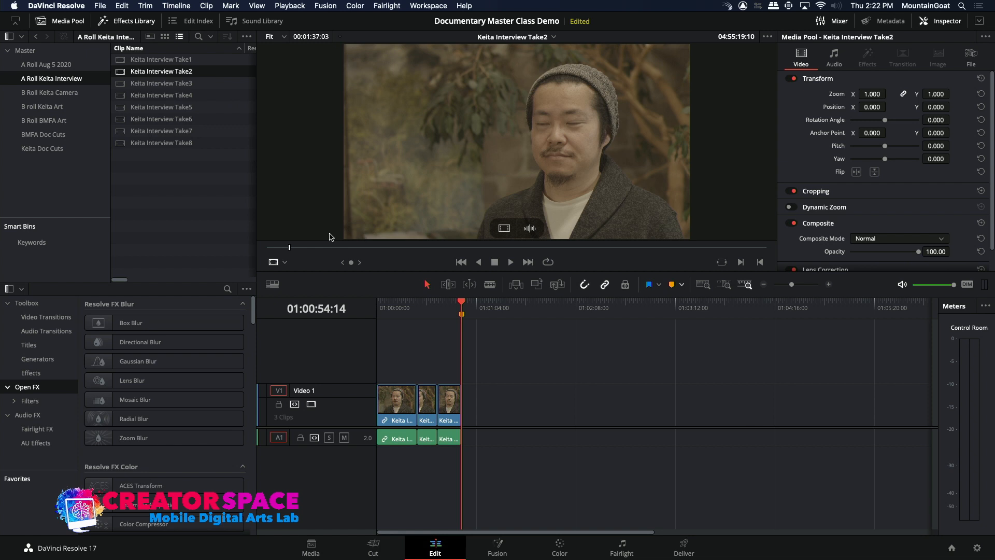
Replay the first question in Keita Interview Take2 and add a clip marker at 04:55:19:13.
drag(290, 247, 287, 248)
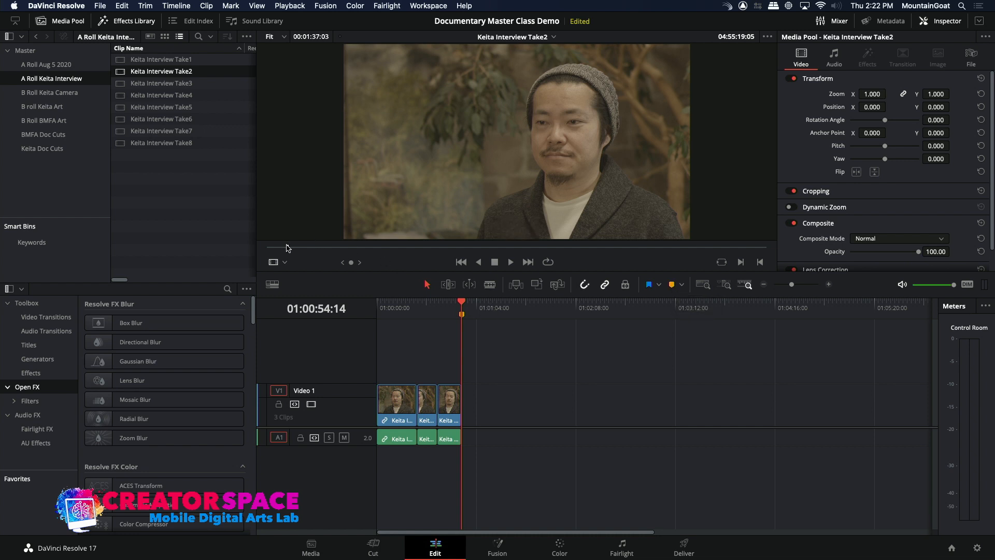
drag(288, 249, 283, 250)
key(space)
key(m)
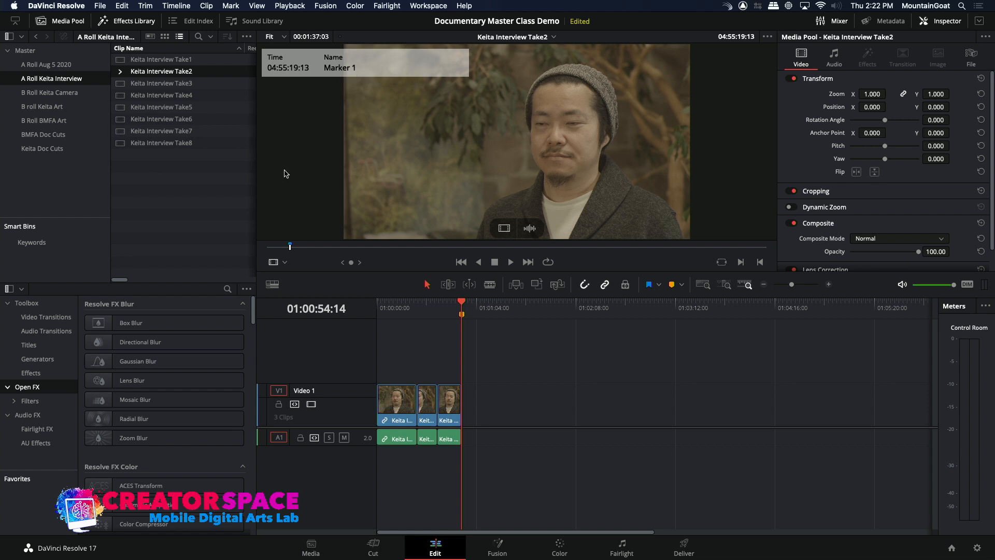
Play on to 04:55:21:08 and name the marker at 04:55:19:13 "Talks about process".
key(space)
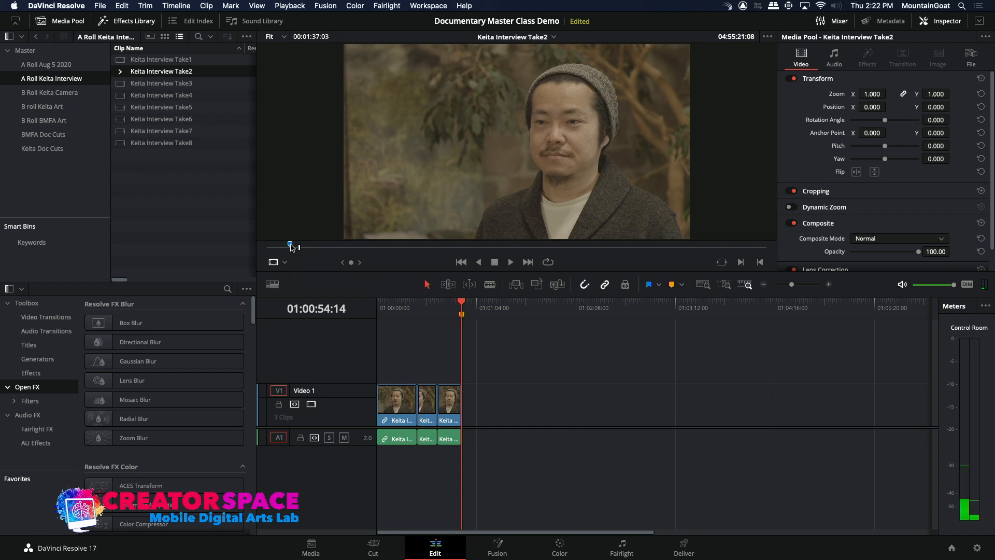
double_click(290, 245)
key(BackSpace)
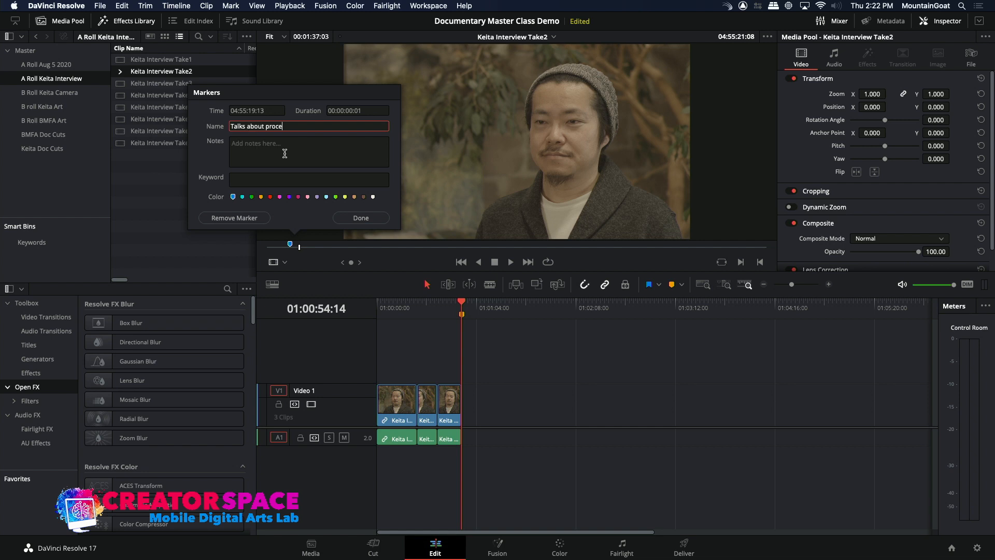
click(343, 218)
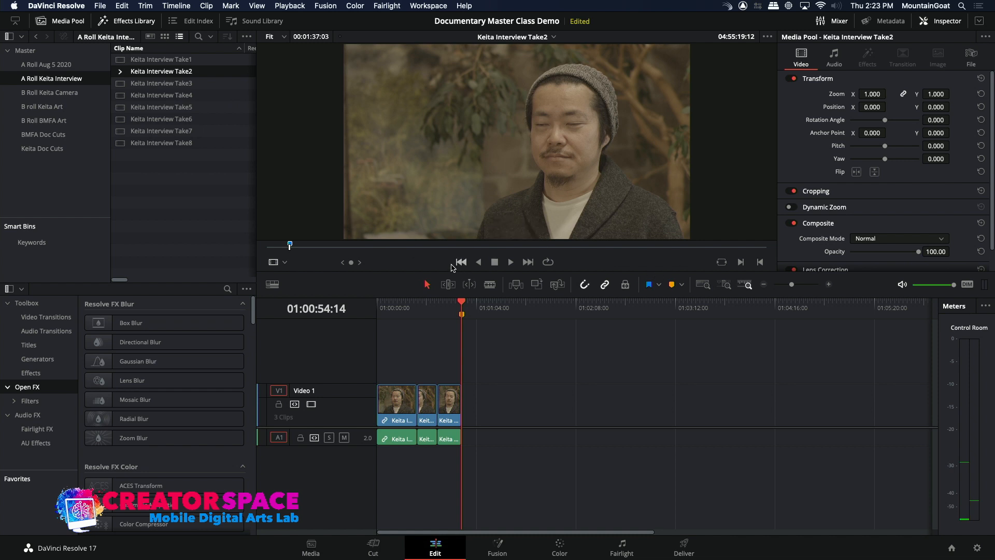
Play the answer in Keita Interview Take2 and mark a 25-second range with its Out point at 04:55:53:22.
key(space)
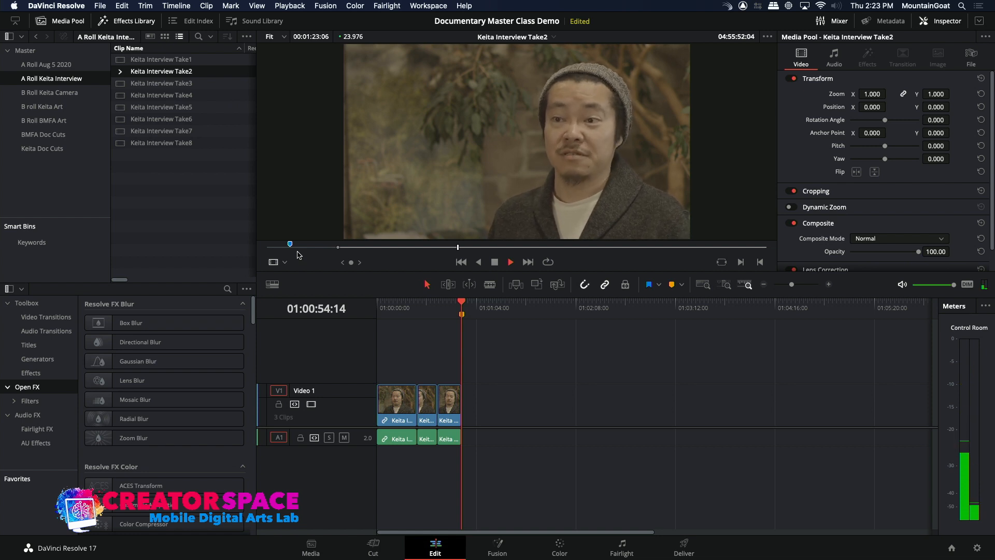
key(space)
key(o)
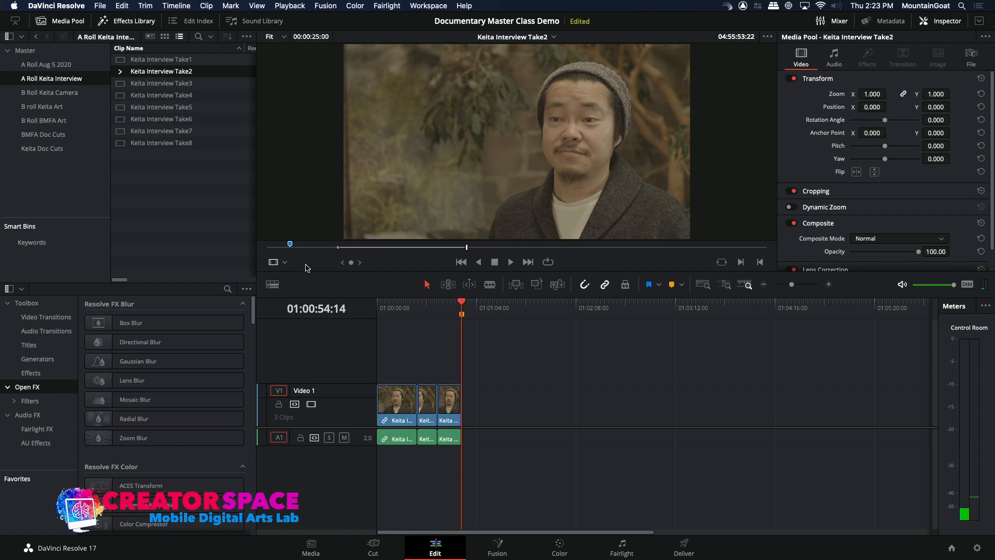
Rename the Keita Interview Take2 marker at 04:55:19:13 to "Talks about meaning".
click(299, 247)
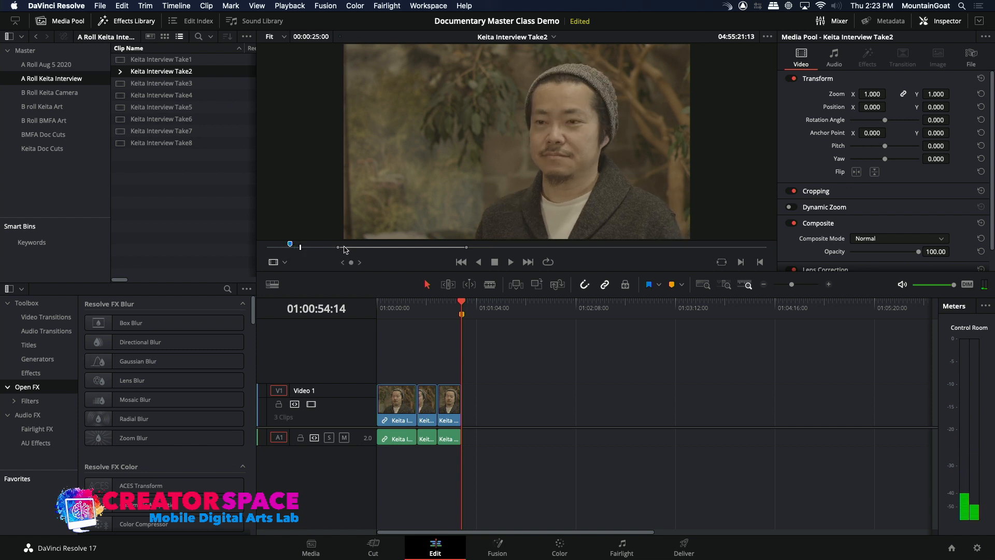
mouse_move(292, 244)
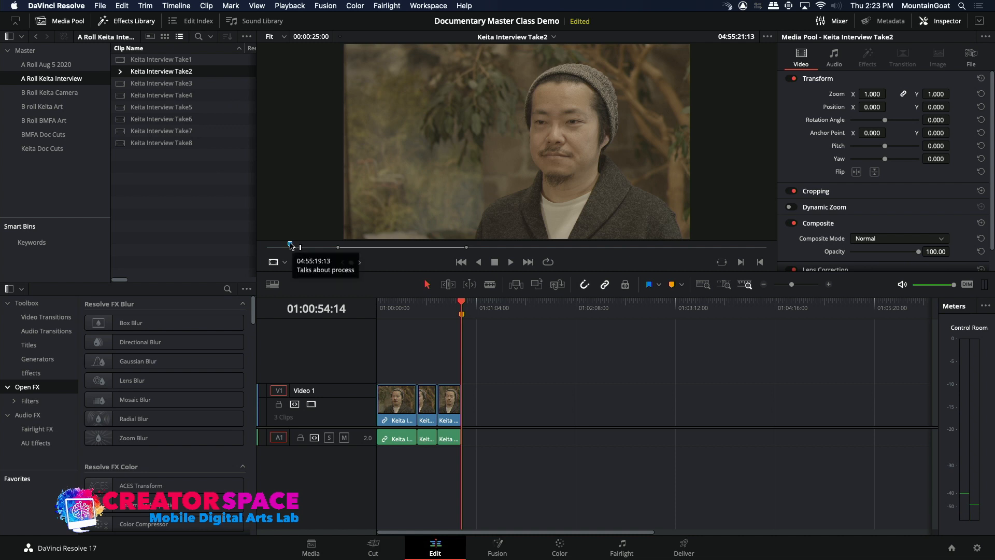
double_click(290, 244)
click(297, 124)
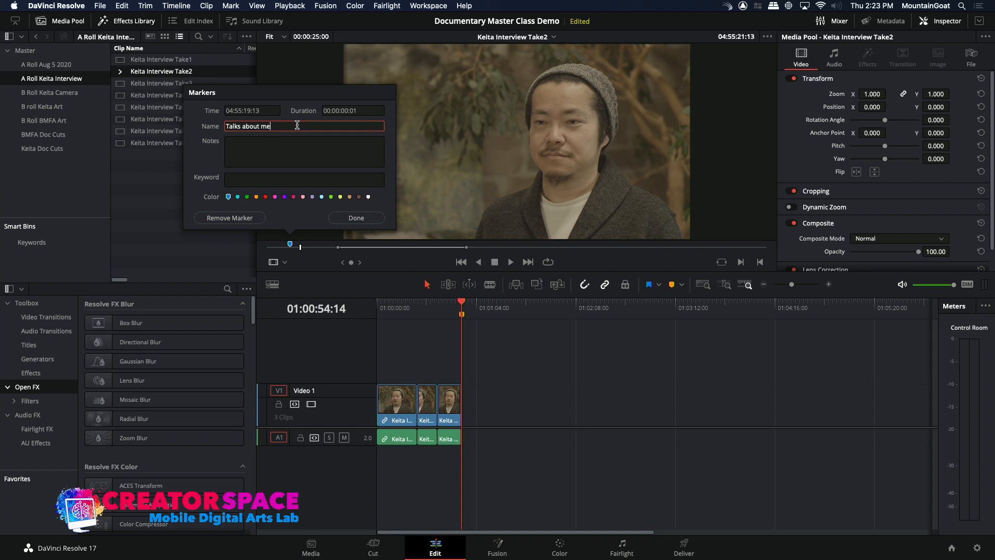
click(356, 218)
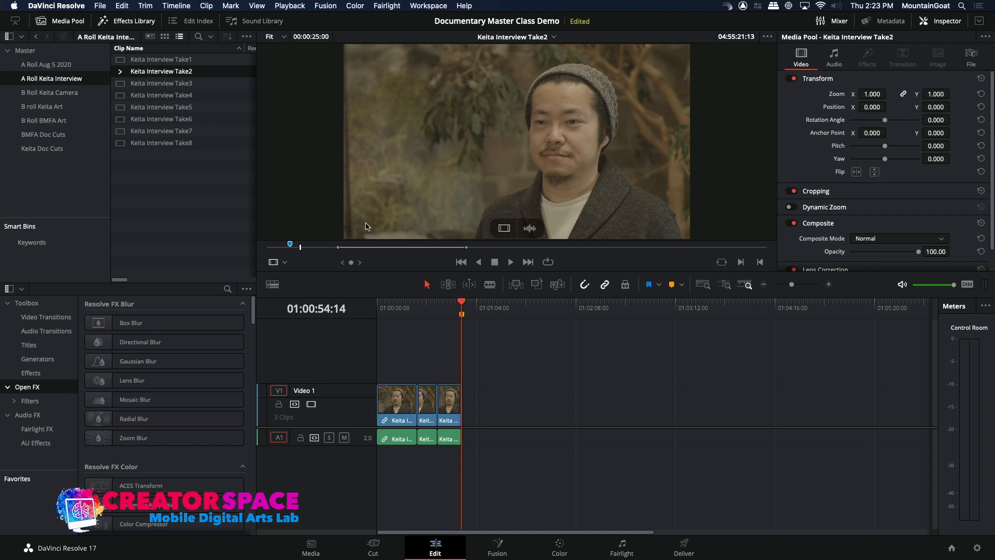
Play around the section just after the marked range in Keita Interview Take2 and add a marker at 04:55:56:16.
click(487, 248)
key(space)
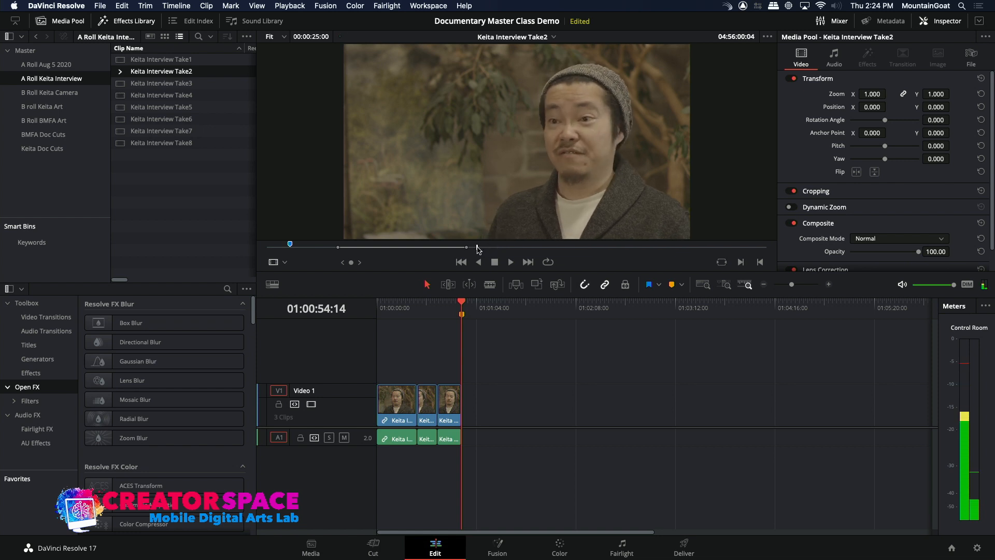
click(478, 248)
key(space)
click(480, 247)
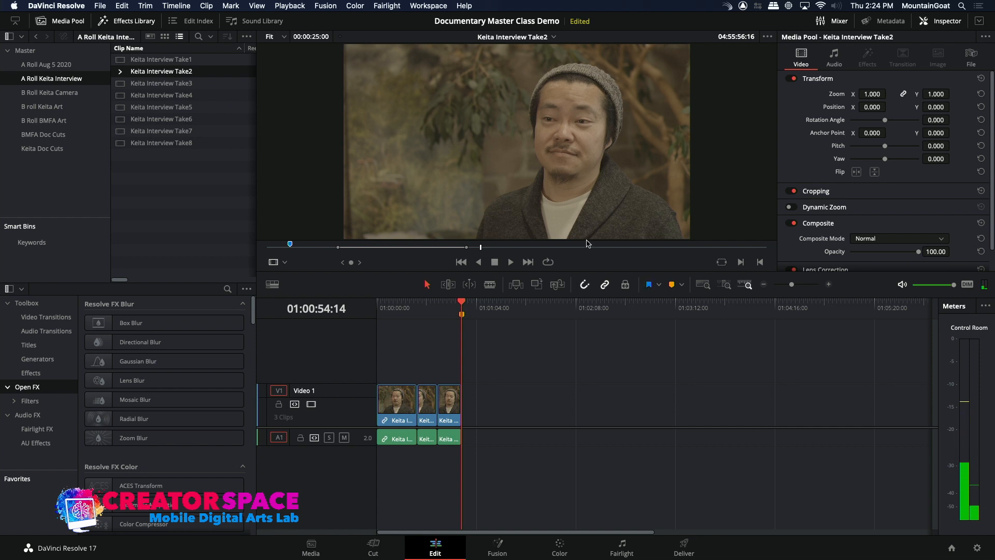
mouse_move(579, 236)
key(m)
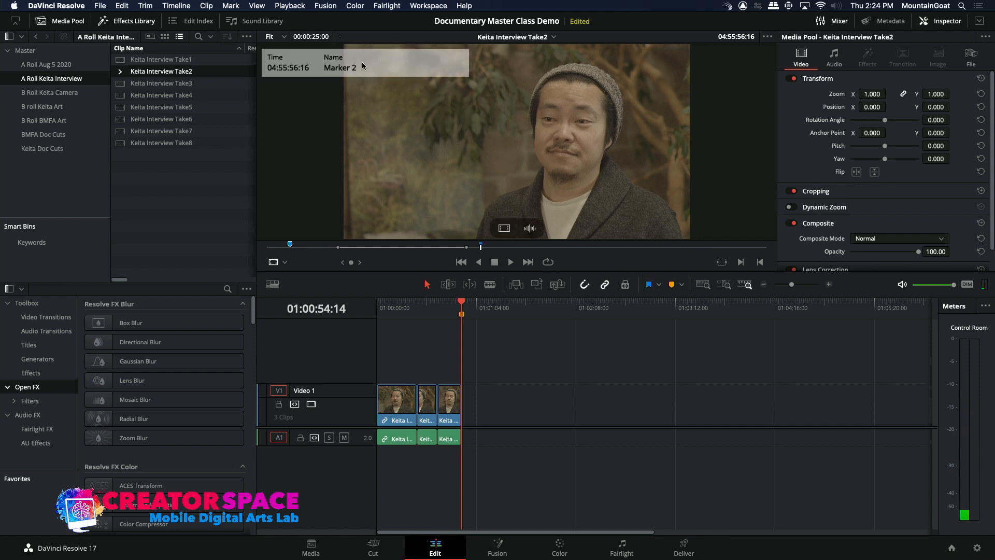
Name the marker at 04:55:56:16 "Continuing on people interpreting photos".
double_click(481, 244)
key(BackSpace)
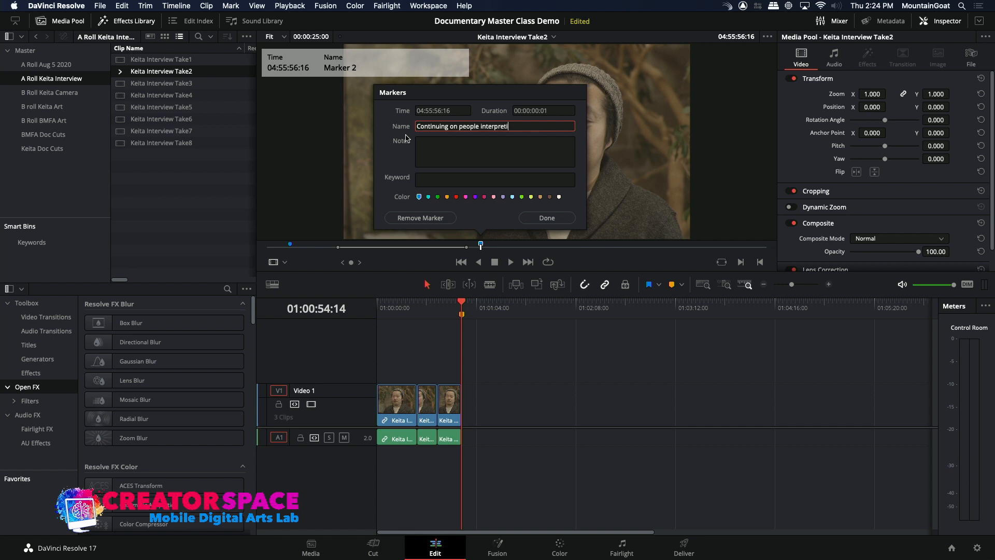
key(Return)
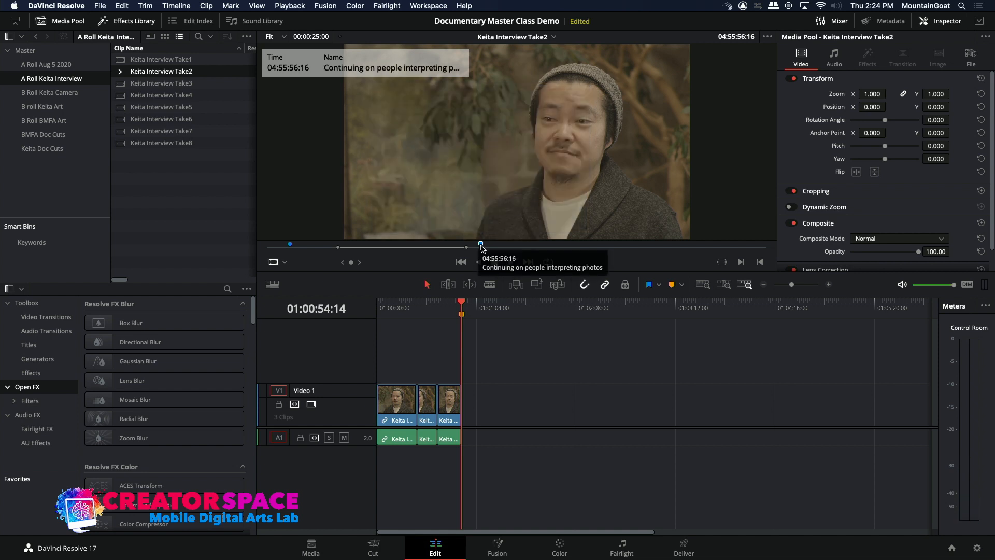
Play on to 04:55:58:18 and overwrite the marked Keita Interview Take2 range onto the timeline after the third clip.
key(space)
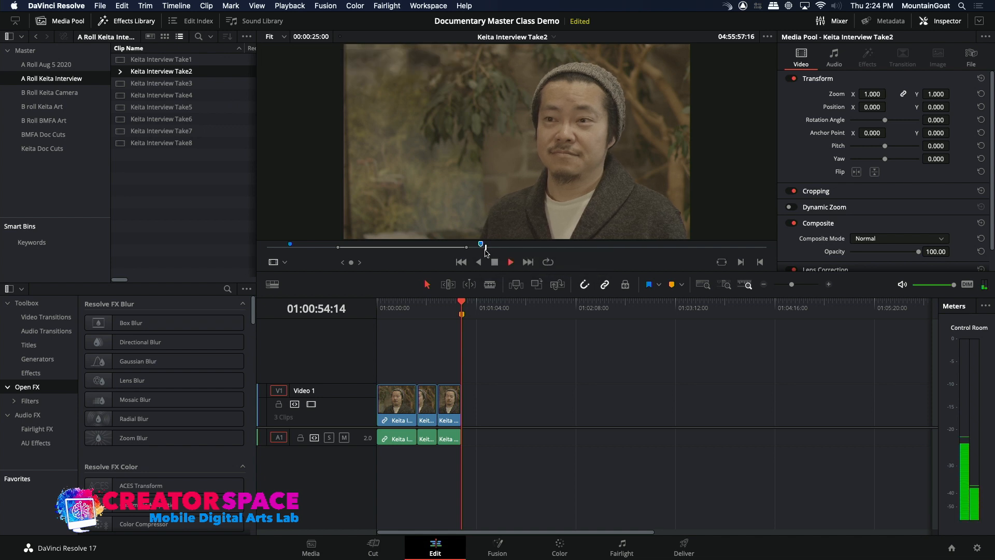
click(510, 262)
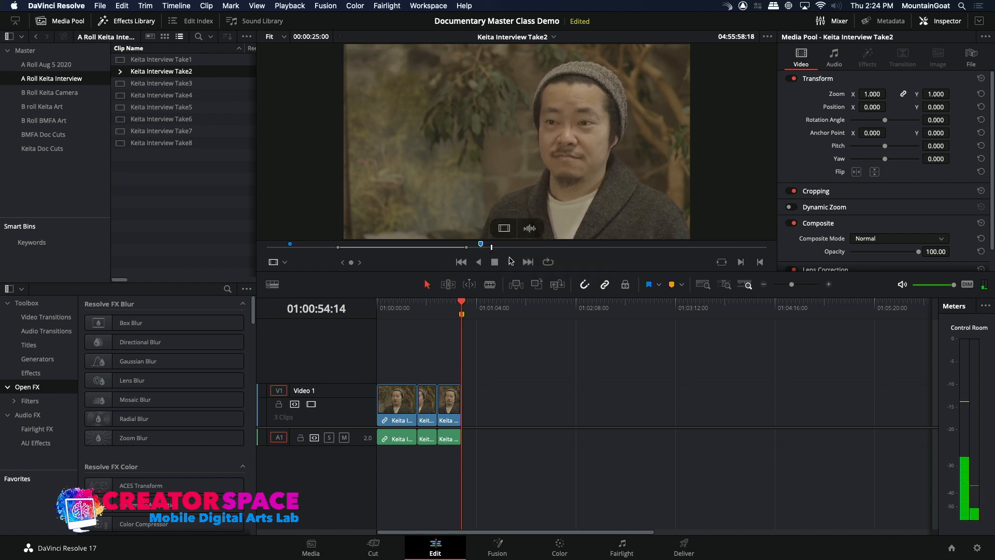
click(537, 285)
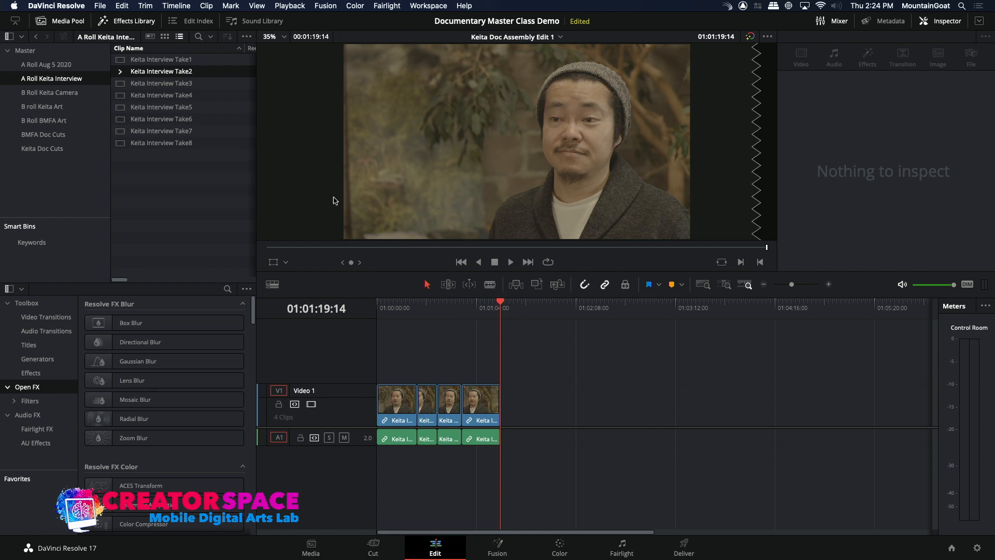
Expand the markers listed under Keita Interview Take2 and switch between its two marked moments.
click(120, 72)
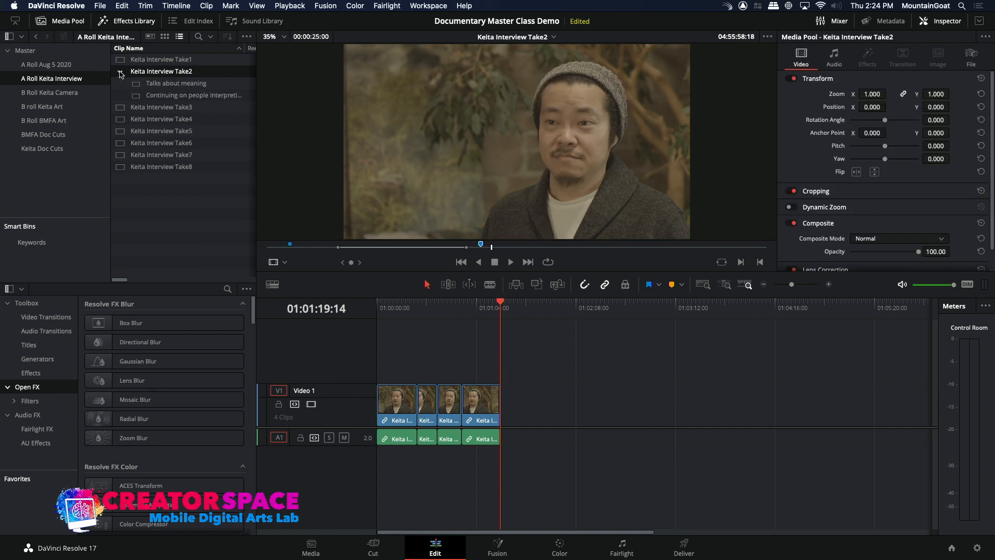
click(138, 97)
click(137, 84)
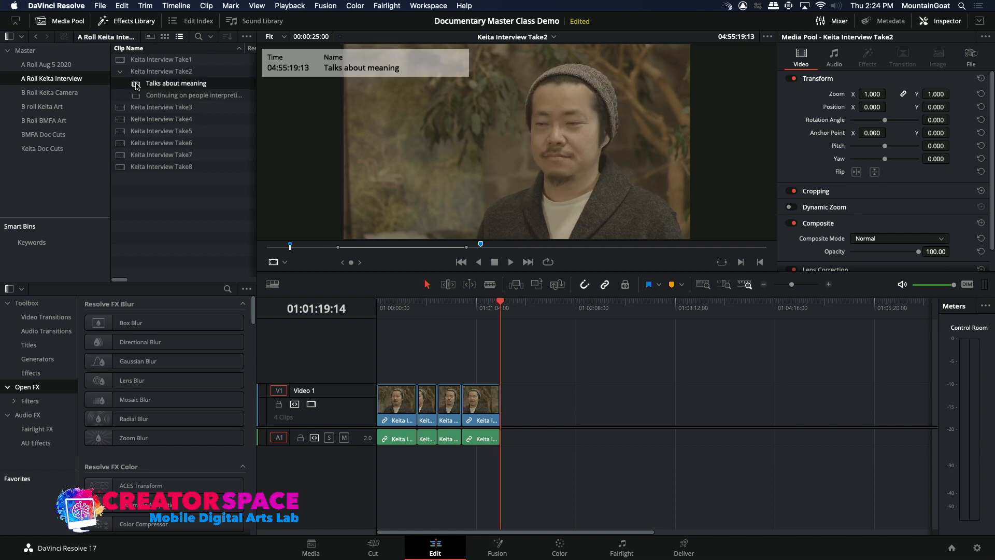
click(136, 97)
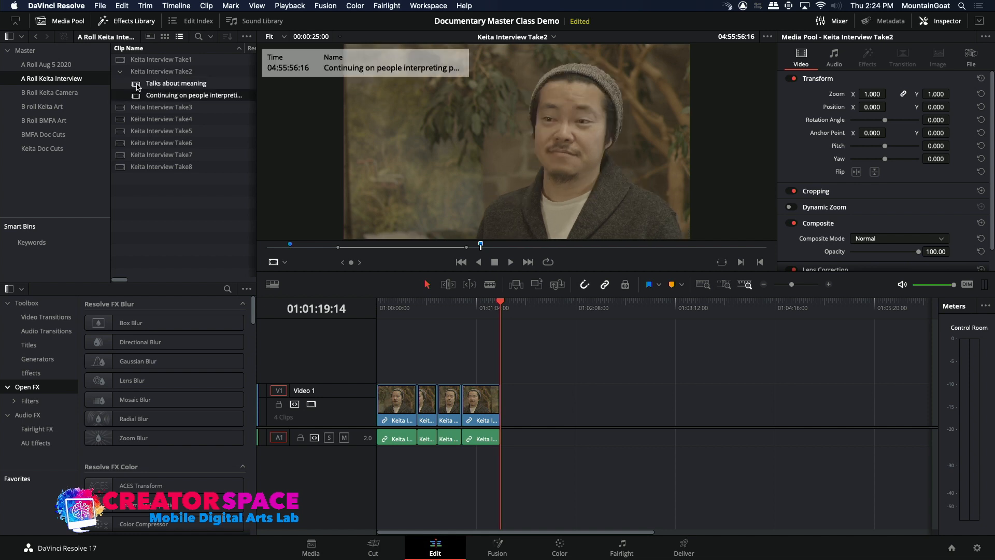
click(138, 84)
click(141, 72)
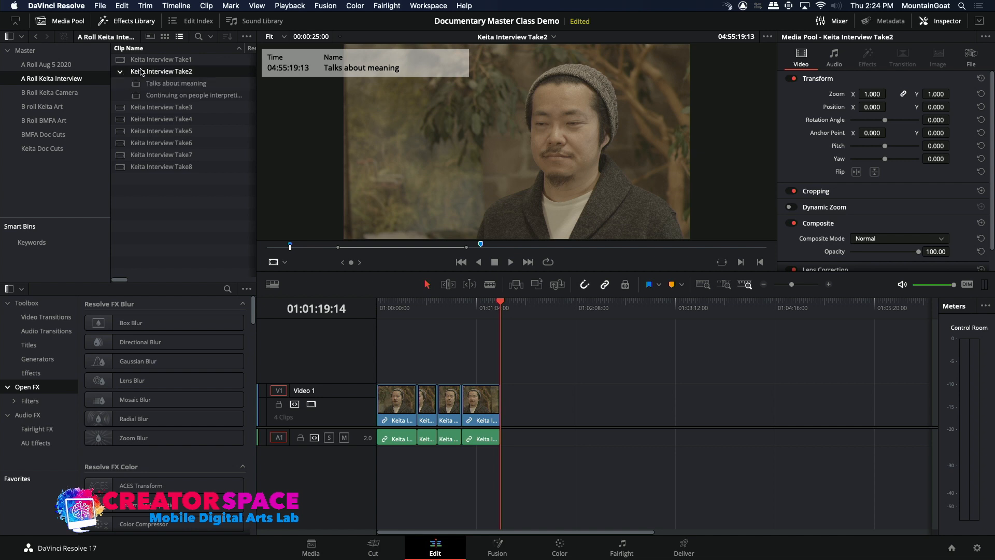
click(121, 72)
click(143, 73)
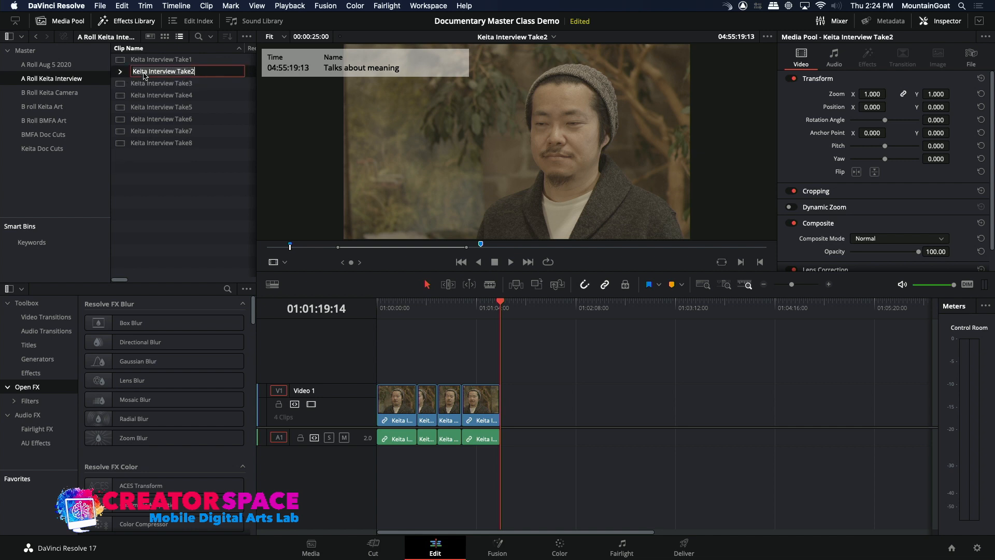
click(119, 72)
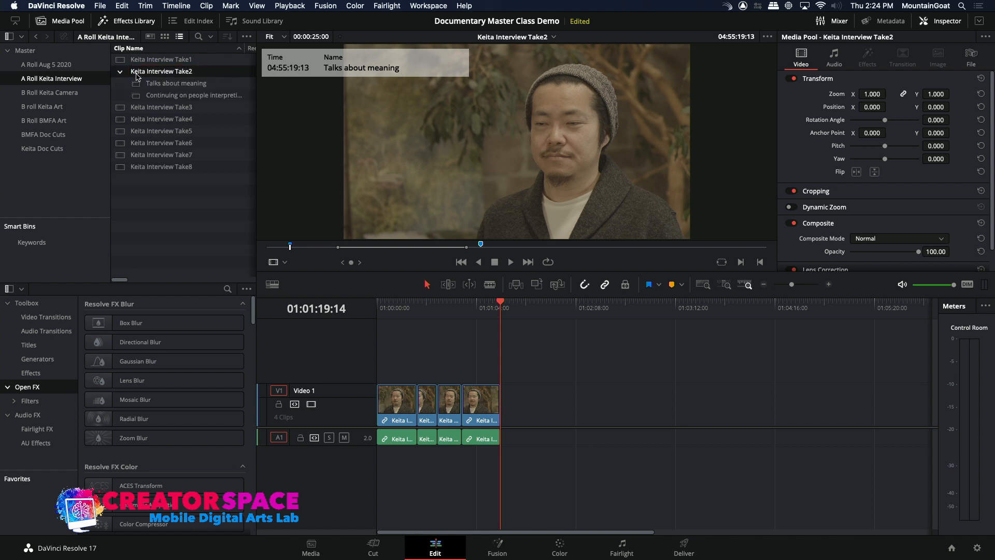
Review Keita Interview Take2 from just past the second marker and mark a new in point at about 04:55:59.
drag(487, 247, 494, 247)
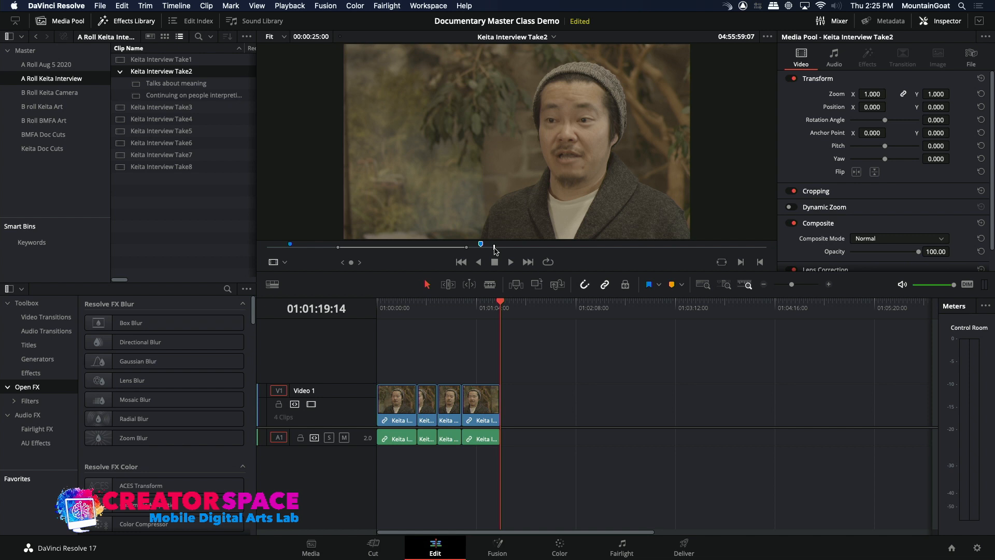
drag(495, 251, 488, 252)
key(space)
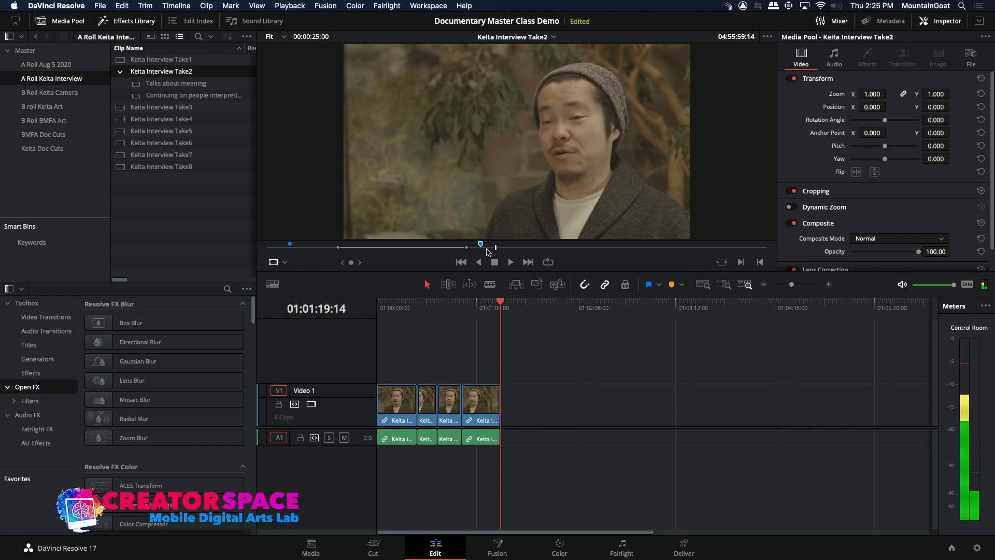
key(space)
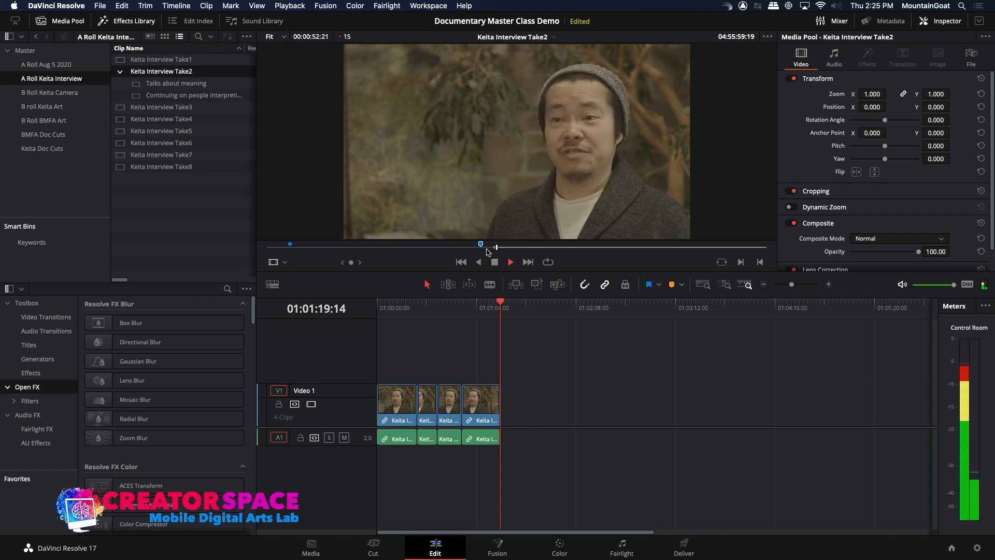
key(space)
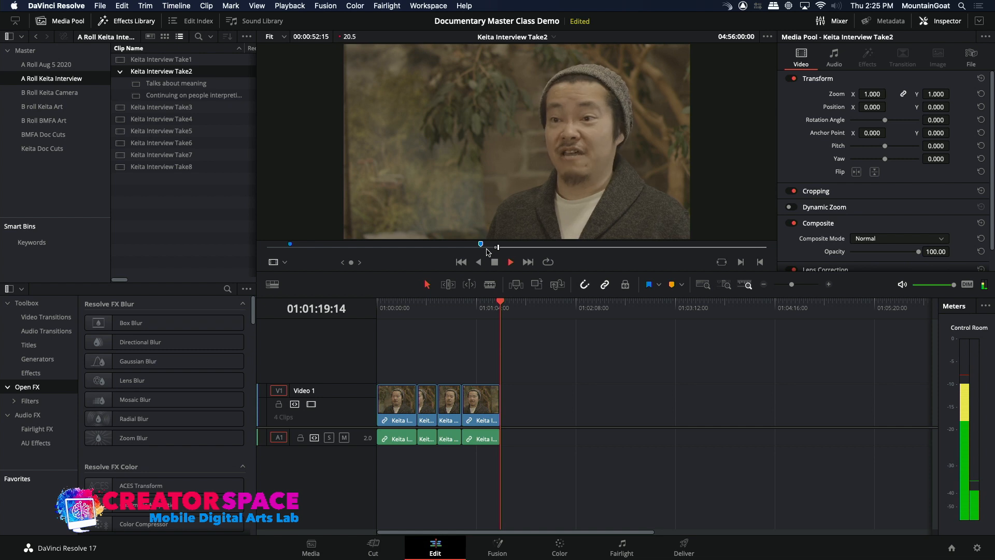
key(space)
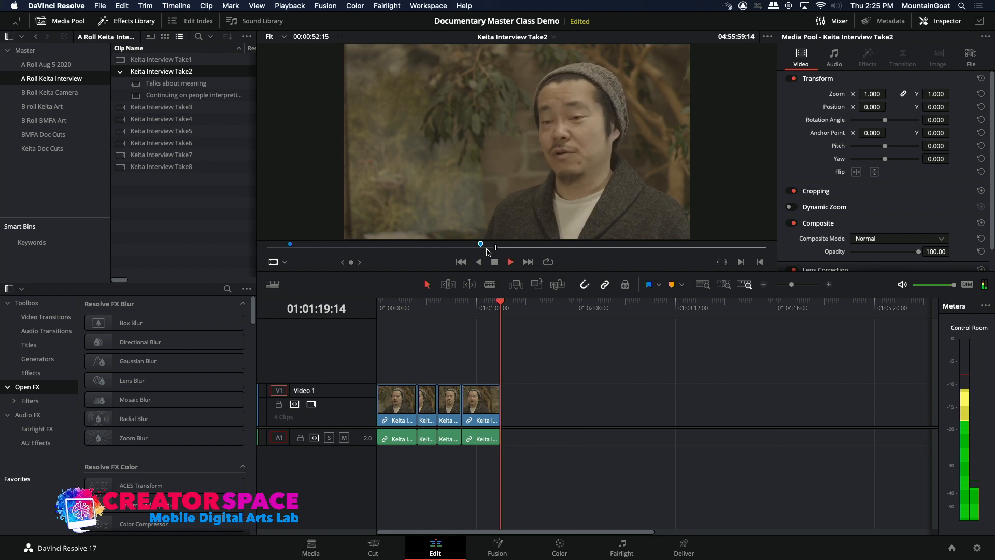
key(space)
Mark the out point at 04:56:09:23 and overwrite the Keita Interview Take2 range onto the timeline after the fourth clip.
key(space)
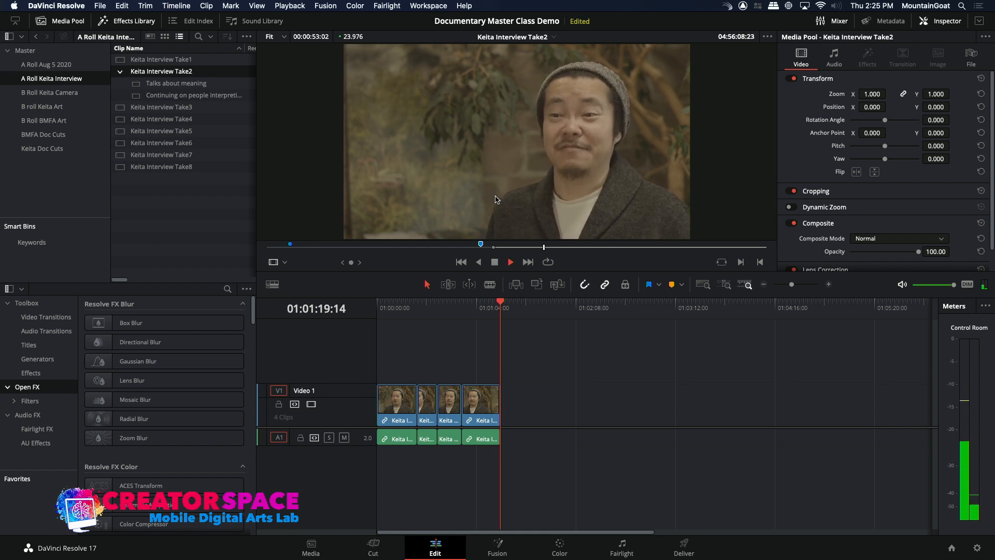
key(space)
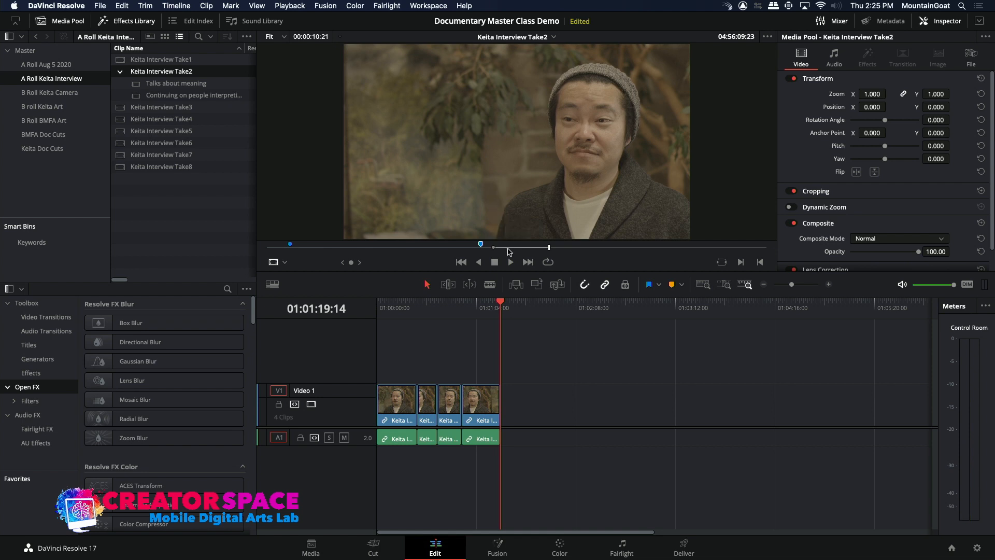
click(538, 285)
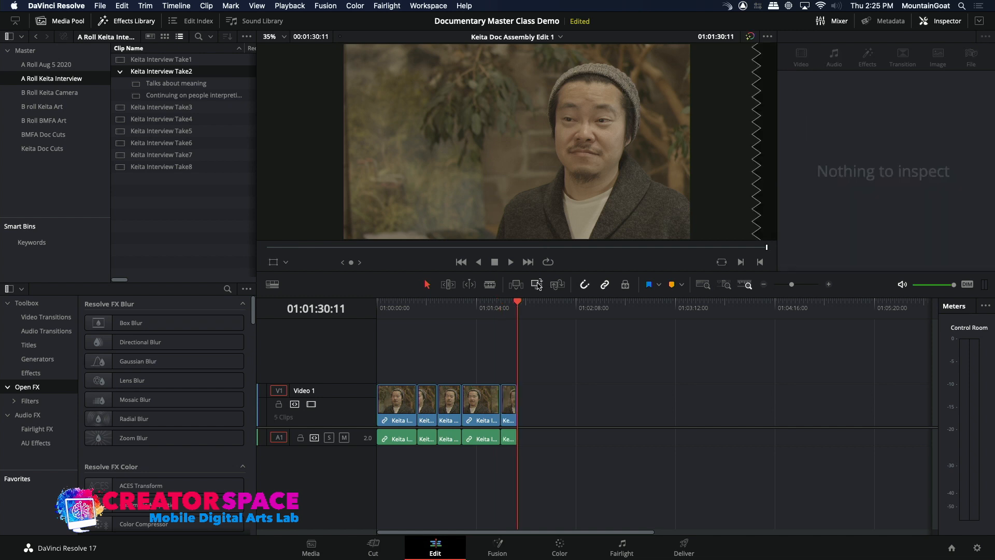
Collapse the marker list under Keita Interview Take2 and resume playing the clip in the source viewer.
click(137, 73)
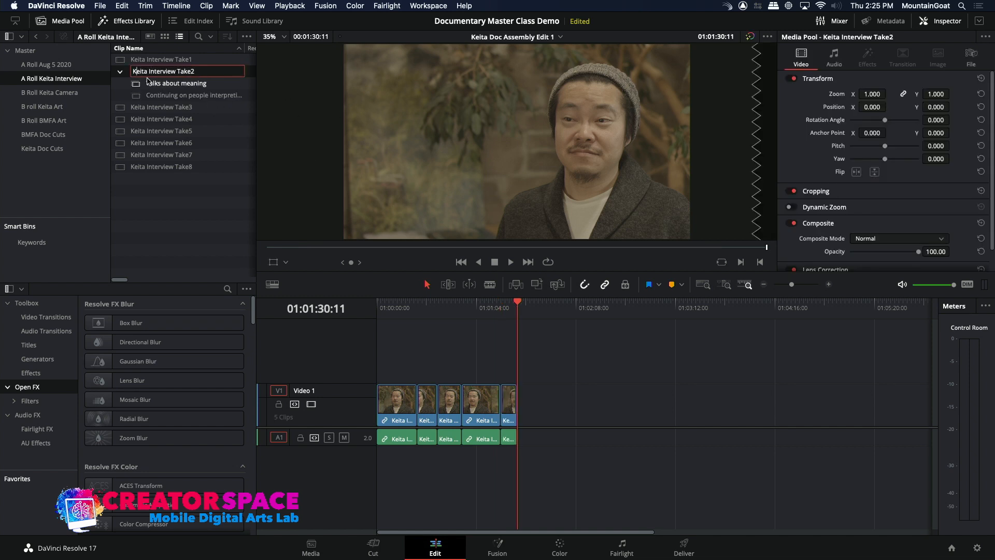
click(120, 72)
key(space)
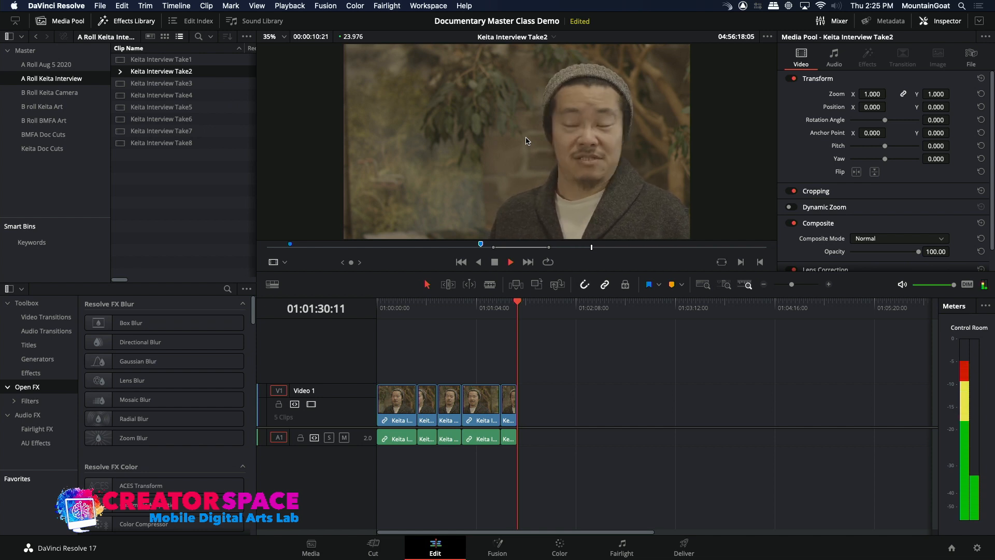
Mark a short Keita Interview Take2 range from about 04:56:18 to 04:56:25:03.
key(j)
key(l)
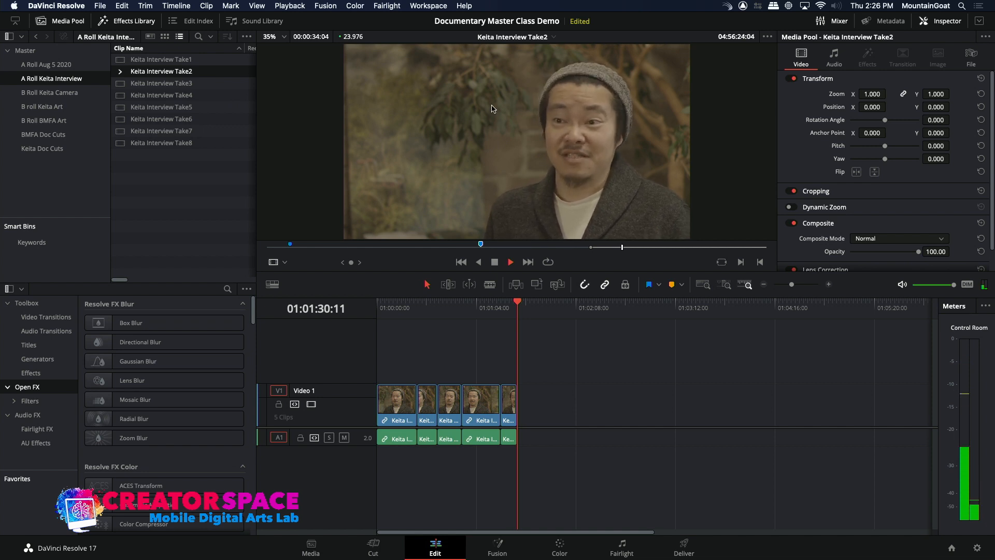
key(k)
key(o)
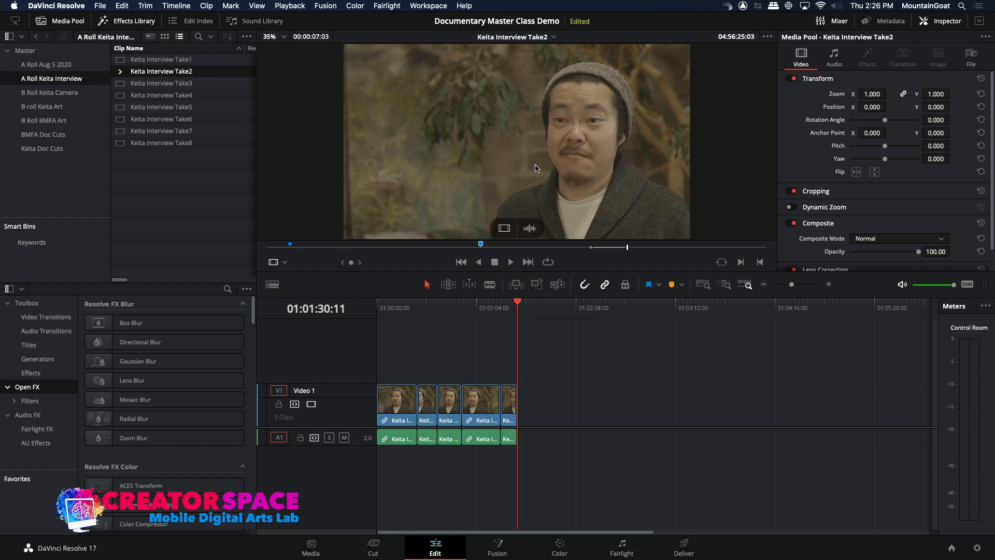
Mark the Keita Interview Take2 range from about 04:56:29 to 04:56:48:20 and overwrite it onto the timeline after the fifth clip.
key(space)
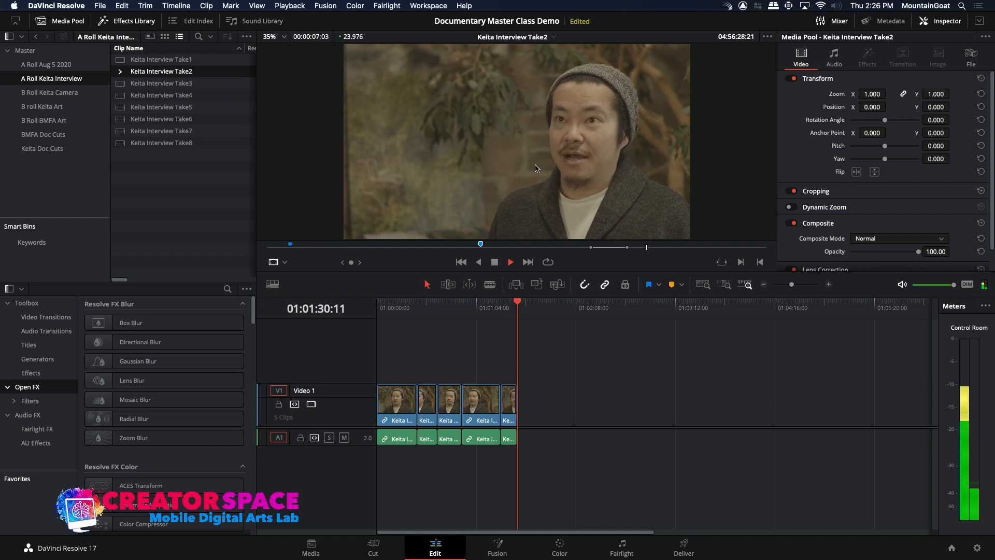
key(i)
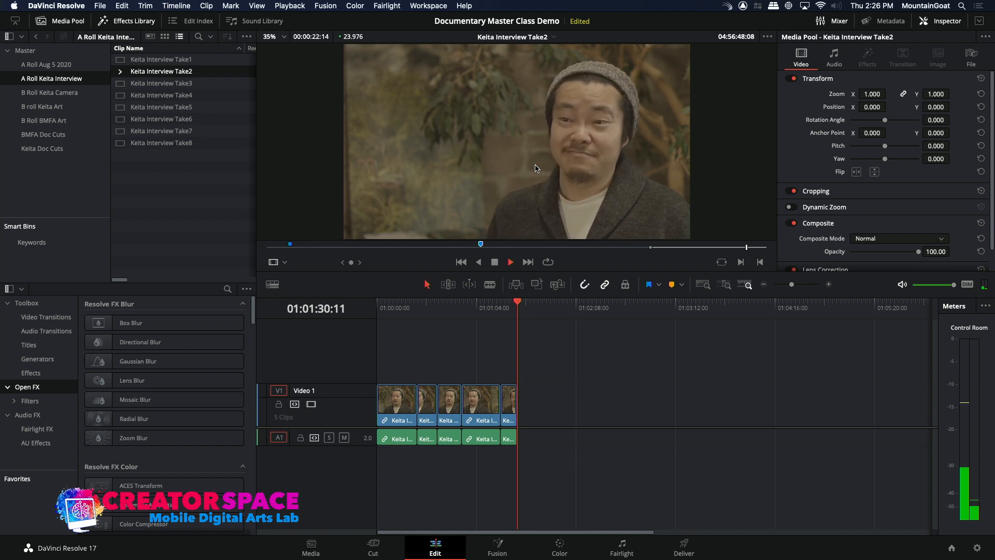
key(space)
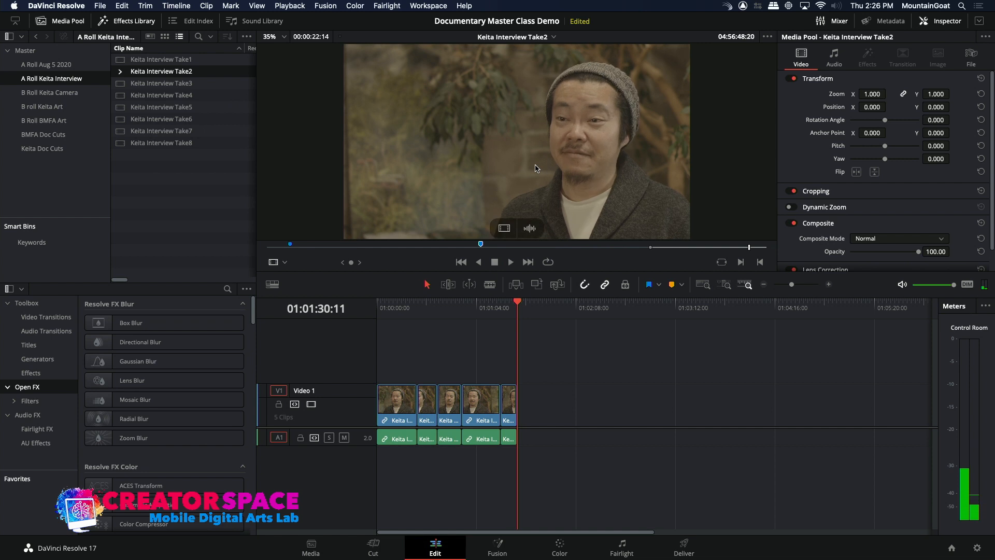
click(537, 284)
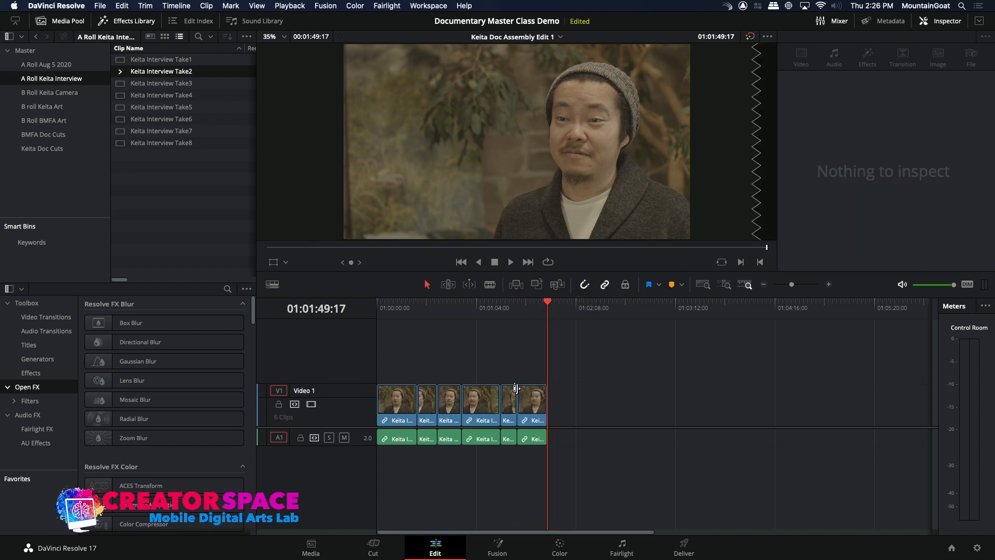
drag(537, 307, 541, 308)
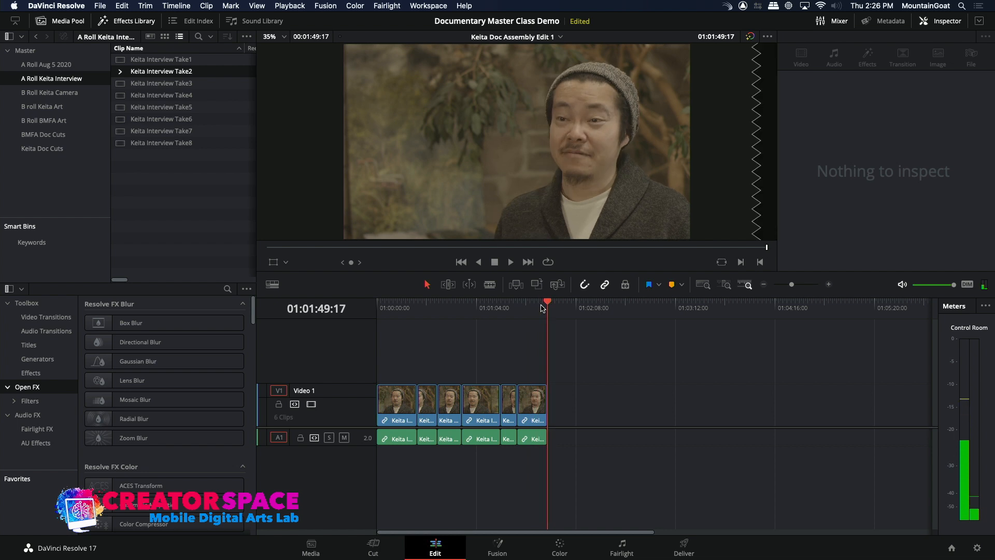
key(Home)
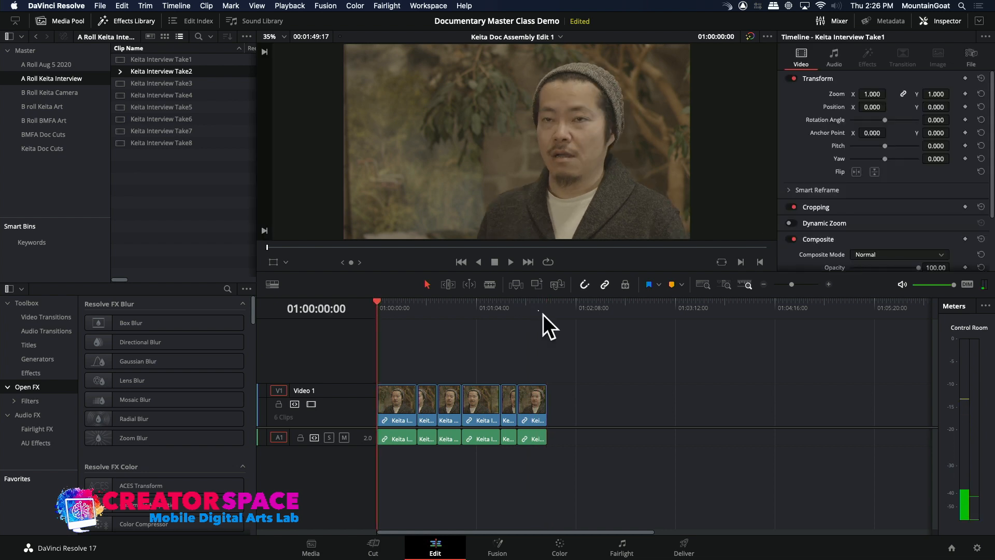
key(End)
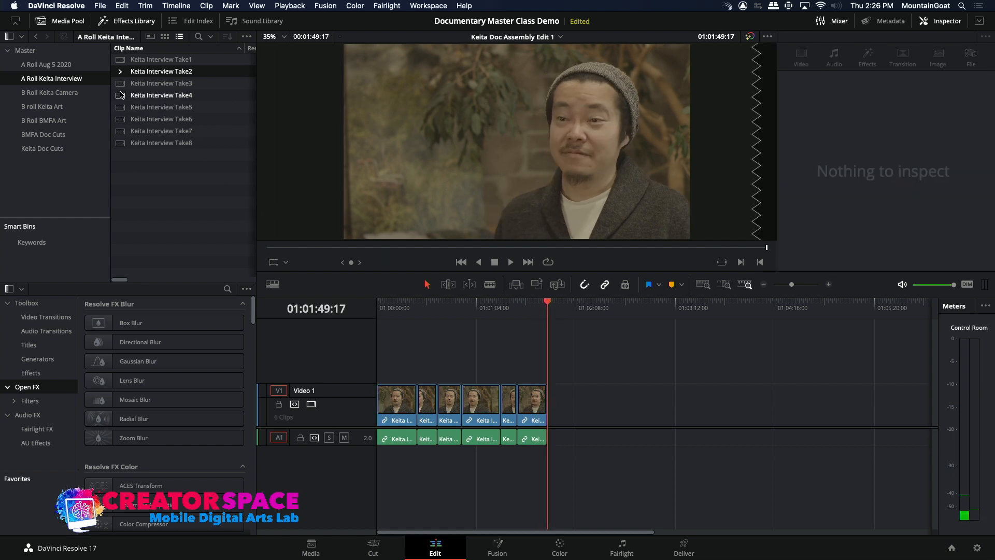
Open Keita Interview Take3, mark a 24:07 range ending at 05:06:14:12, and overwrite it onto the timeline after the sixth clip.
double_click(123, 84)
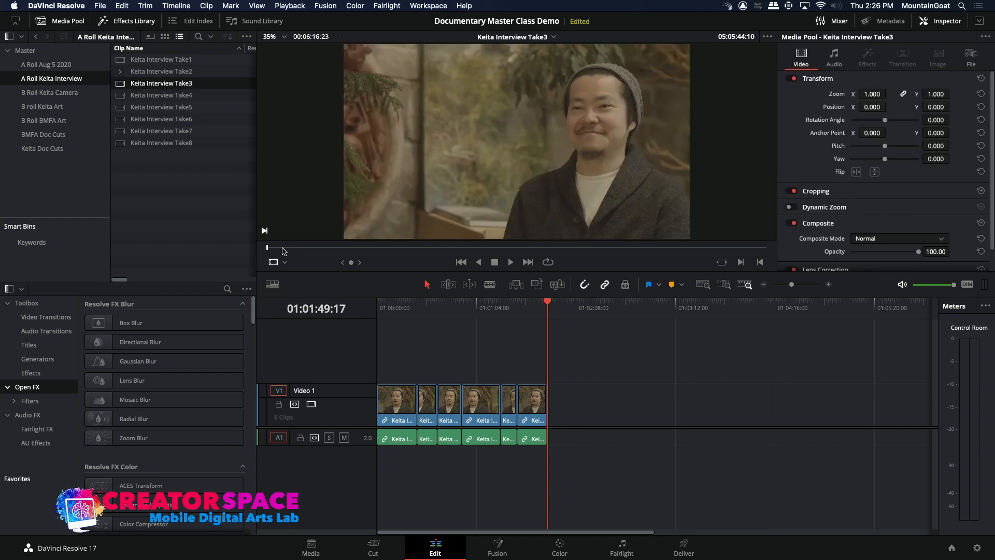
key(space)
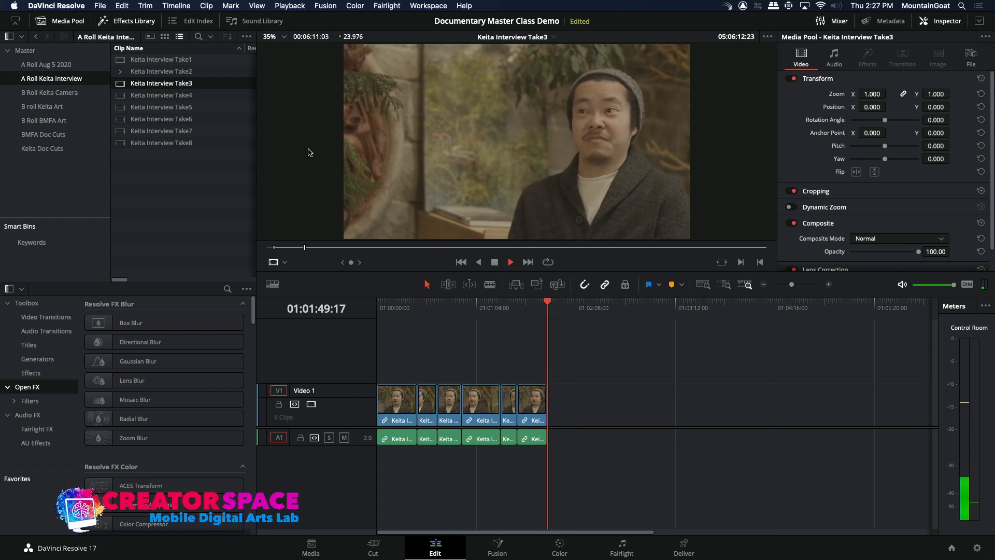
key(space)
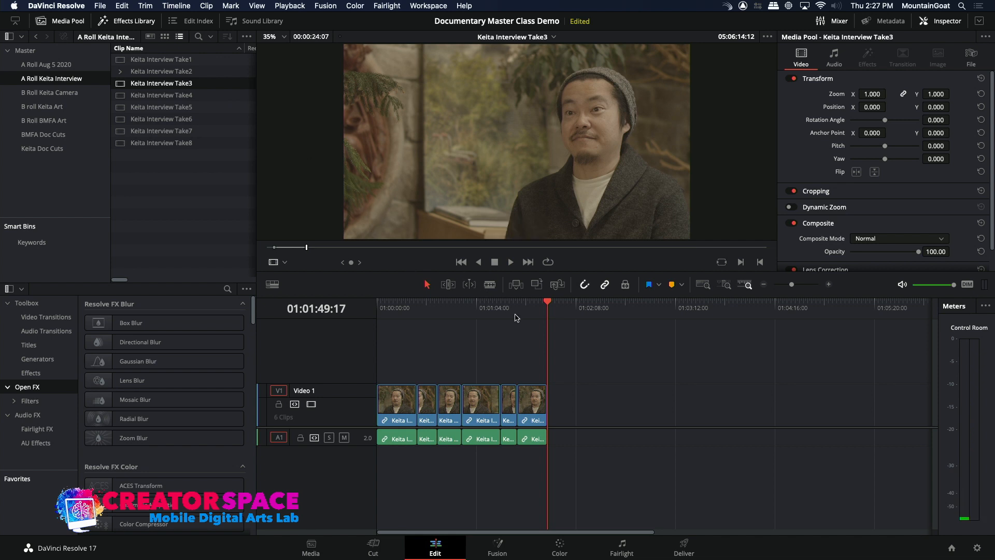
click(535, 284)
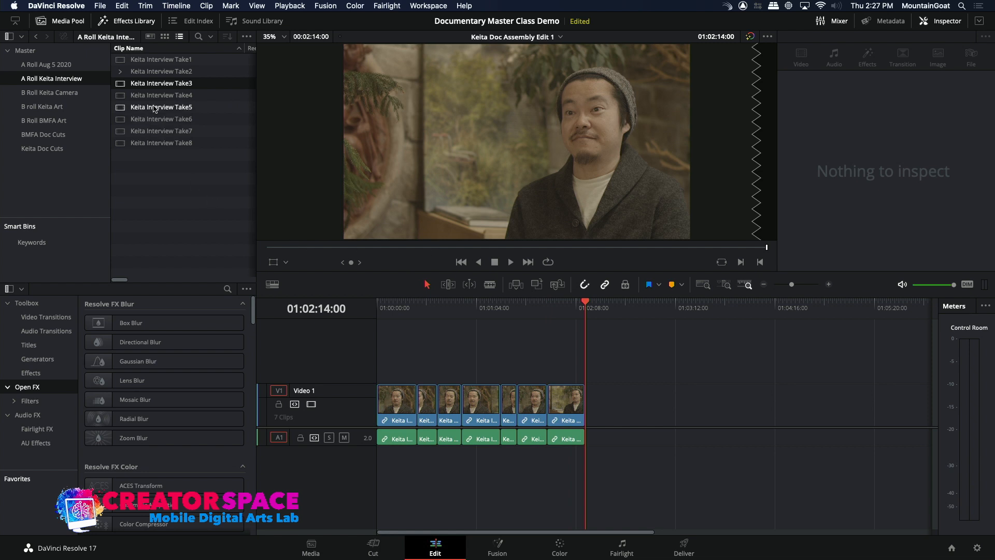
Reopen Keita Interview Take3, clear its marked range and review the clip up to about 05:07:02.
double_click(156, 84)
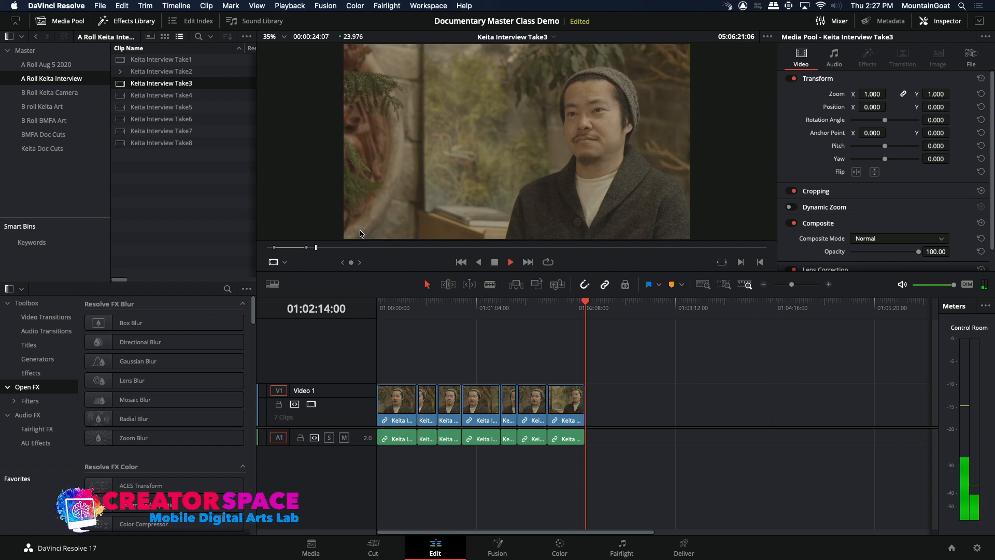
key(alt+x)
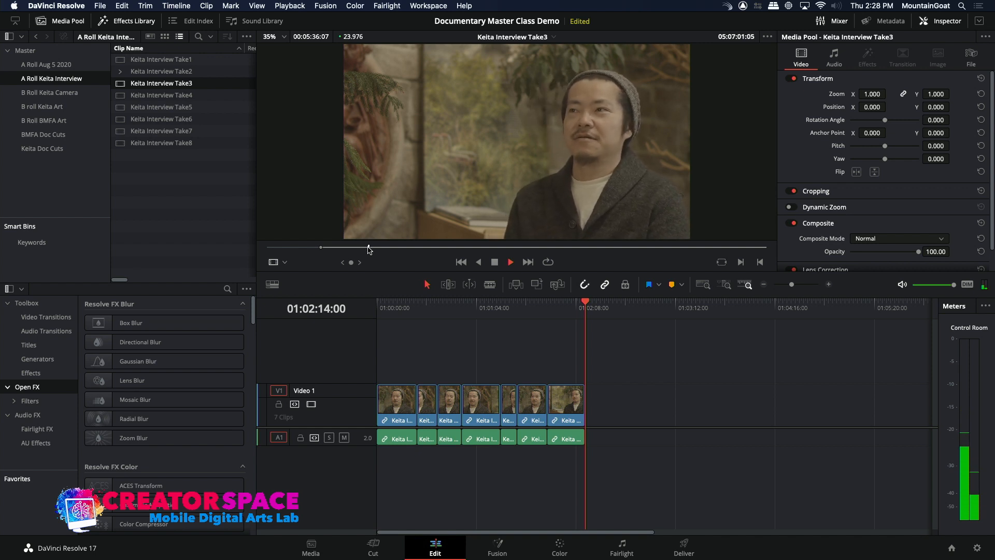
key(space)
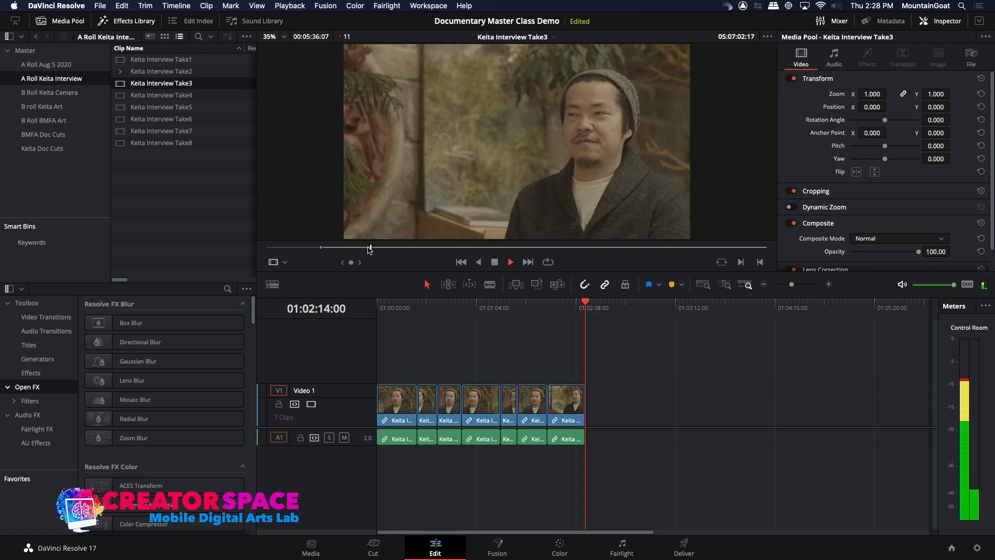
Mark the Keita Interview Take3 range from about 05:07:02 to 05:07:28:00 and overwrite it onto the timeline after the seventh clip.
key(i)
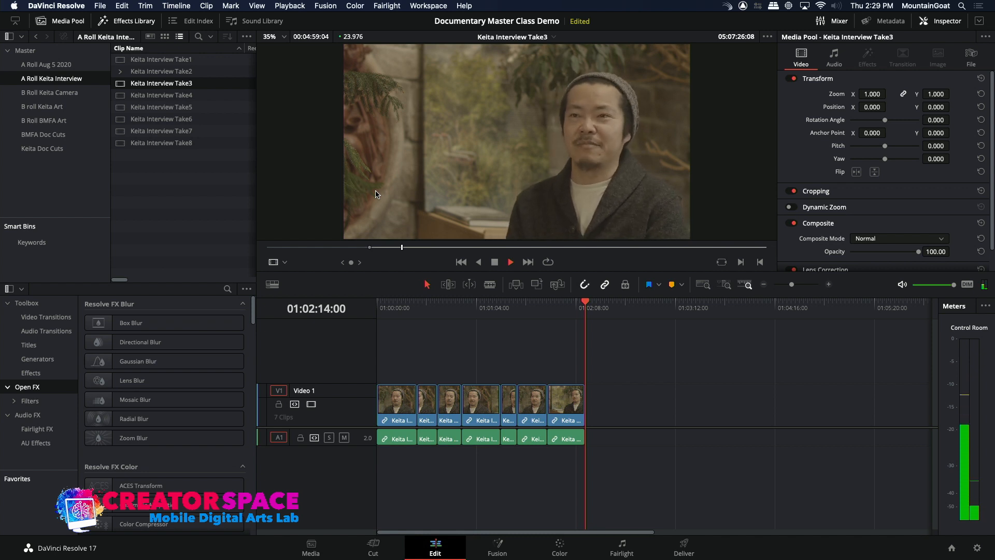
key(space)
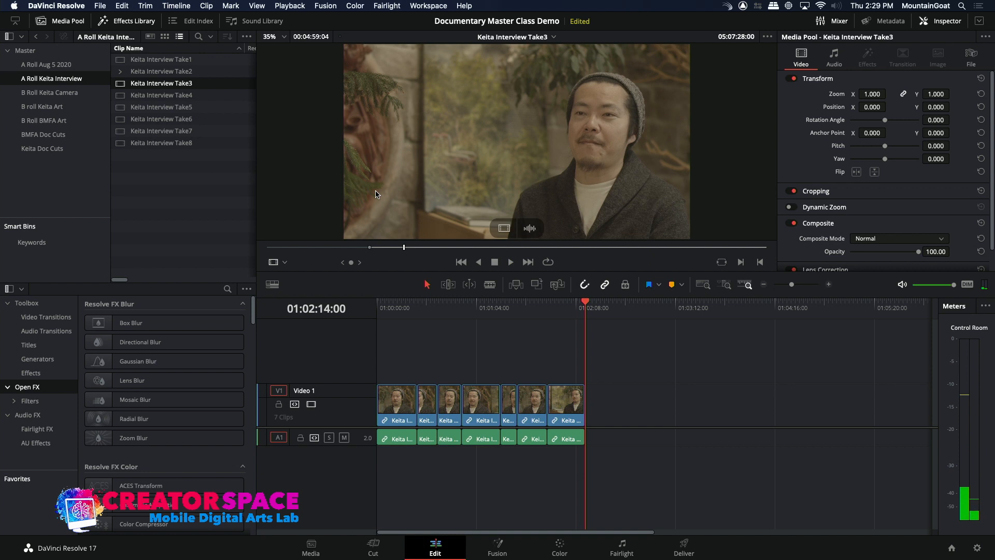
key(o)
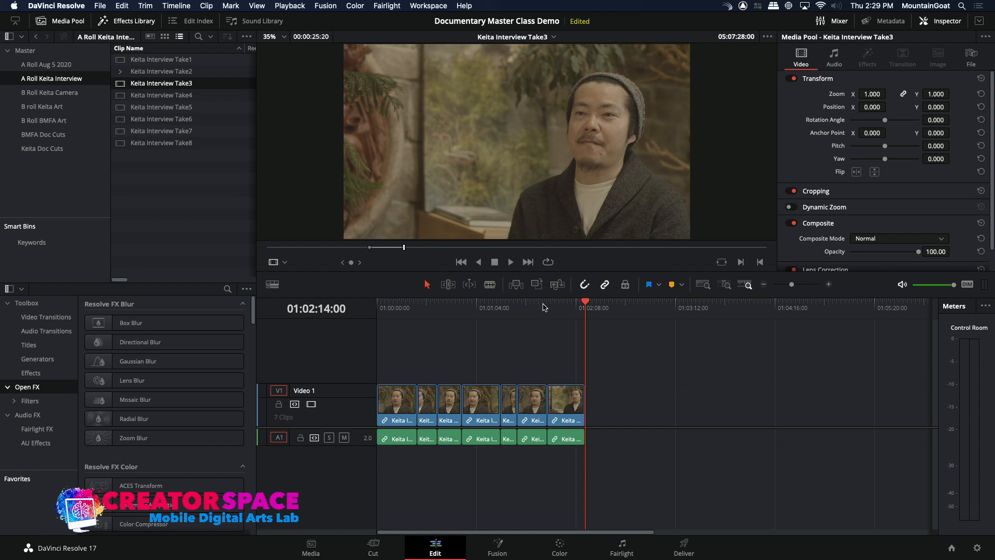
click(538, 283)
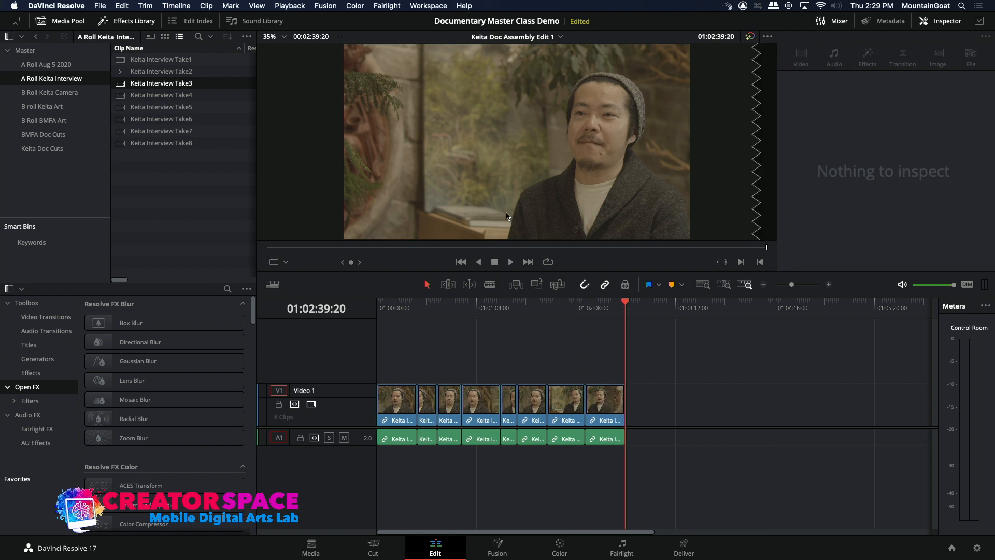
Reopen Keita Interview Take3, mark a 44:05 range ending at 05:08:19:16, and overwrite it onto the timeline after the eighth clip.
double_click(119, 84)
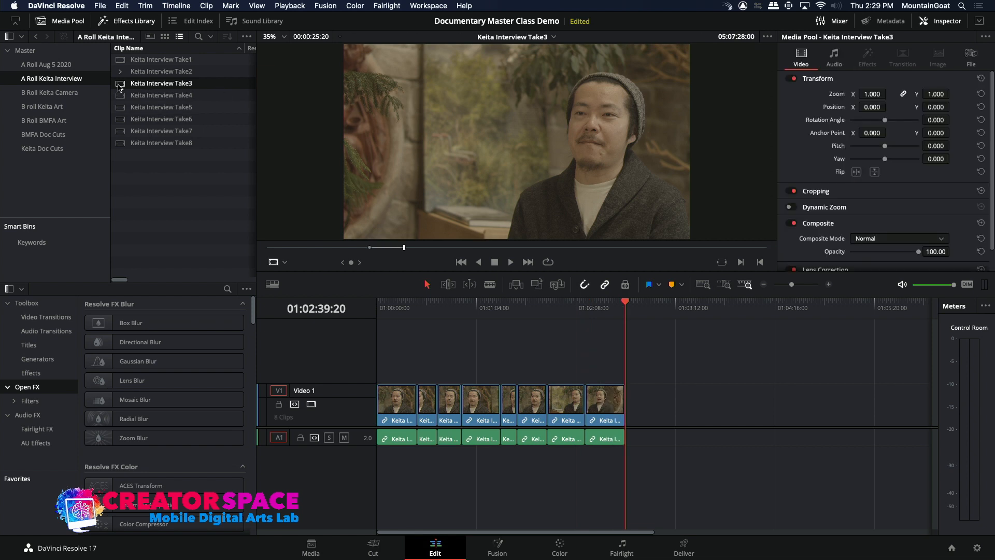
key(space)
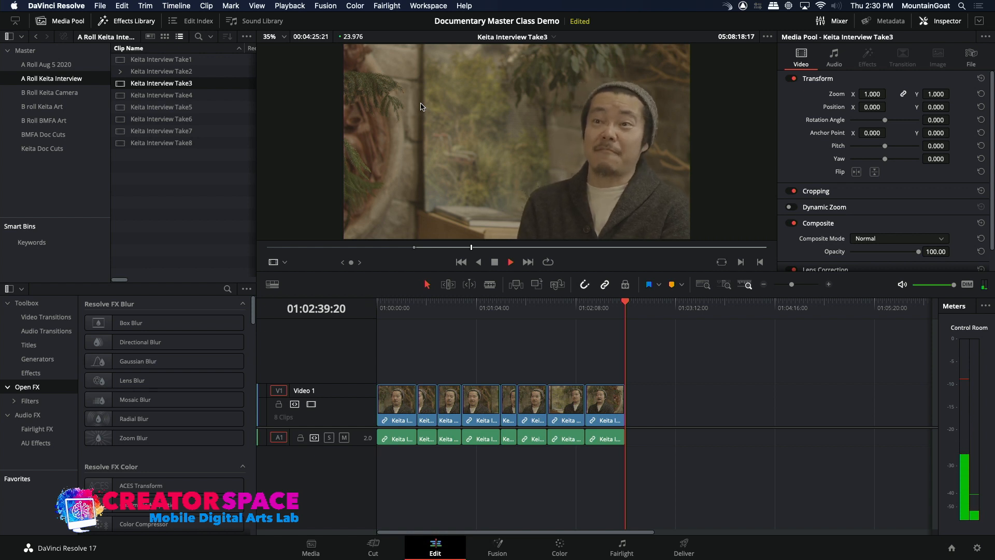
key(space)
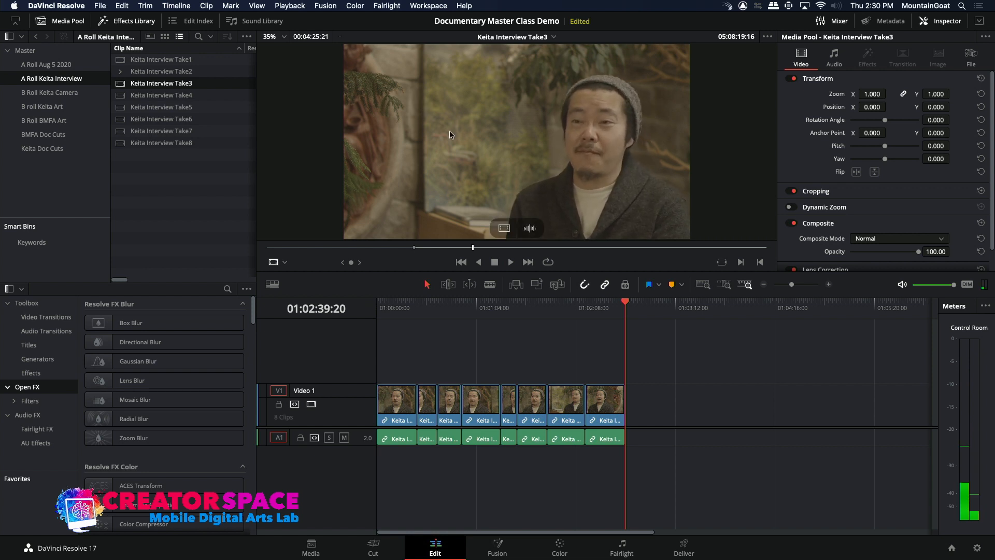
key(o)
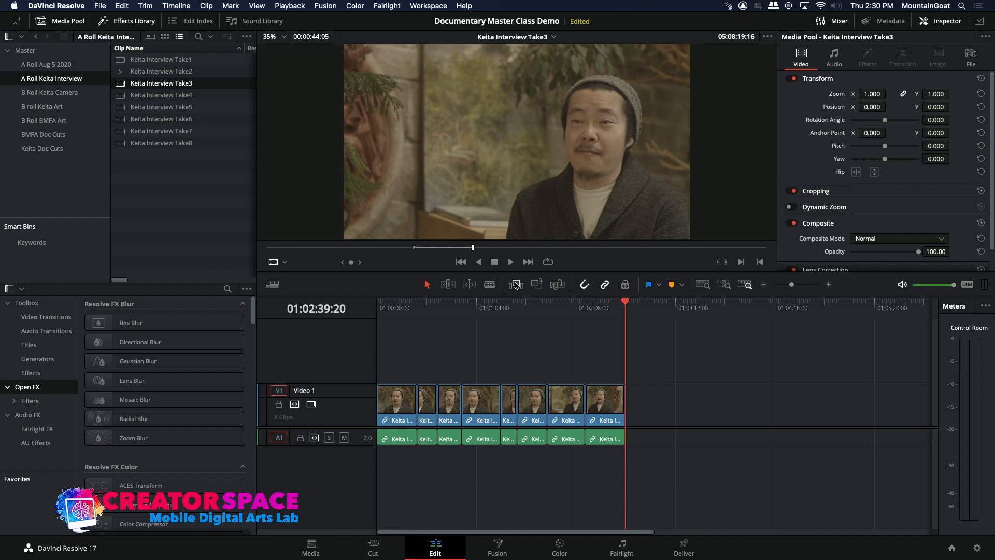
click(536, 286)
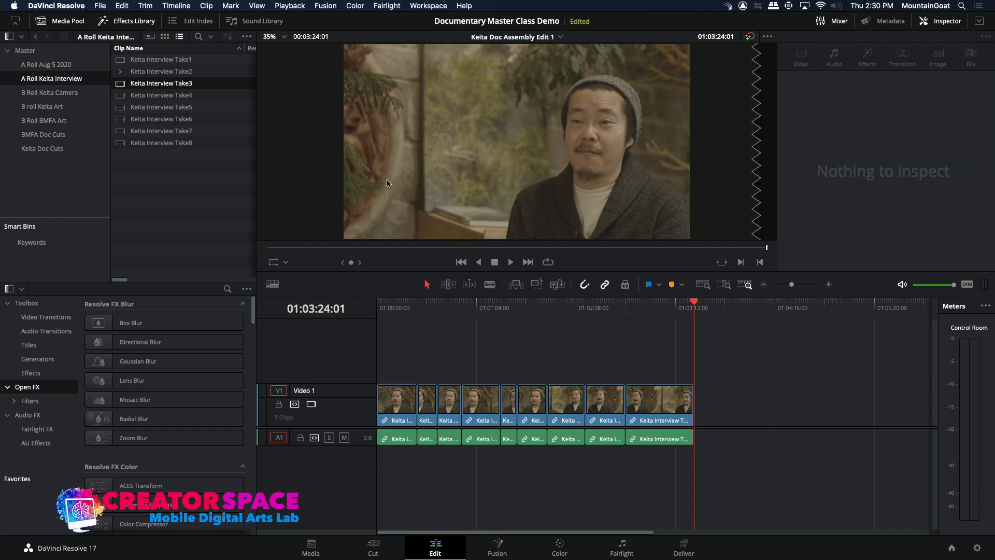
Reopen Keita Interview Take3, mark the range from about 05:08:26:12 to 05:08:58:12, and overwrite it onto the timeline after the ninth clip.
click(125, 87)
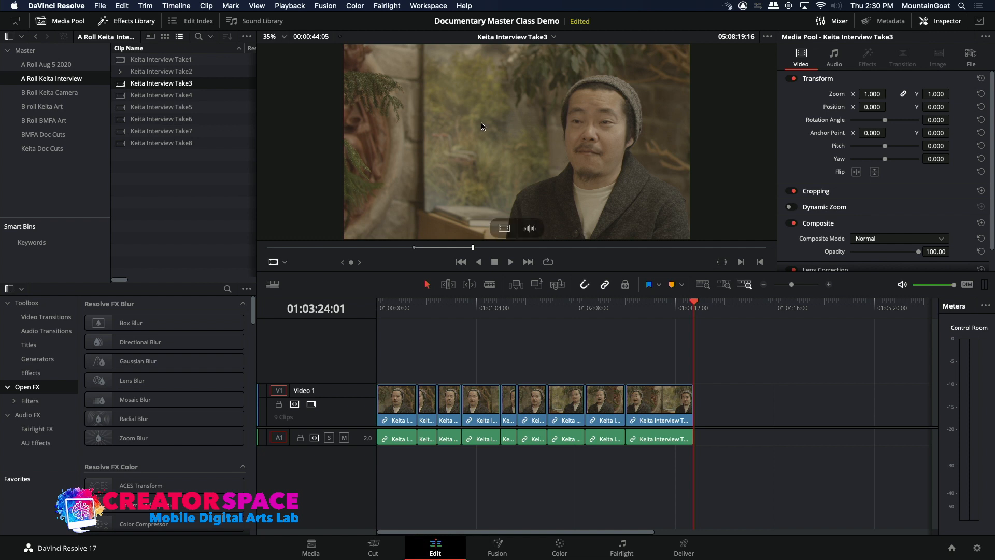
key(space)
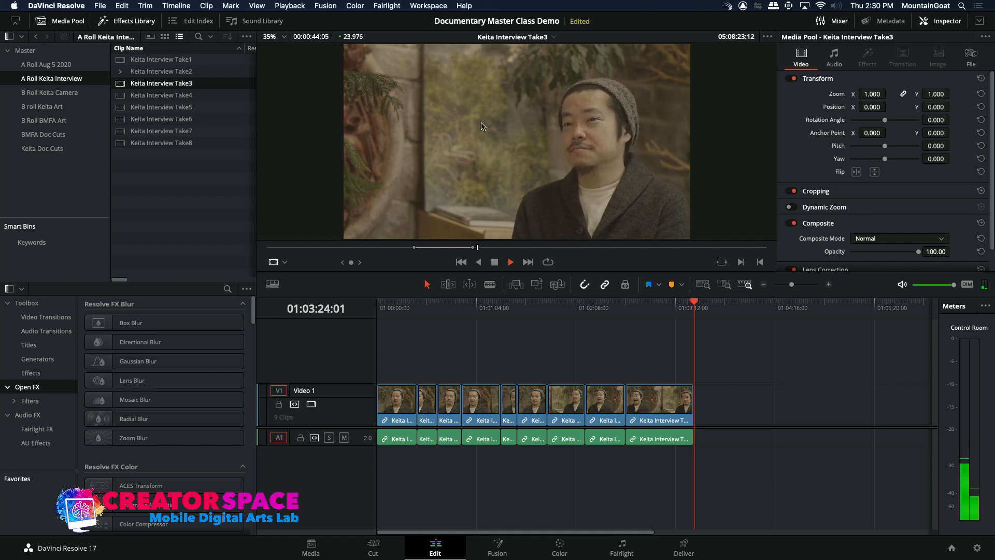
key(space)
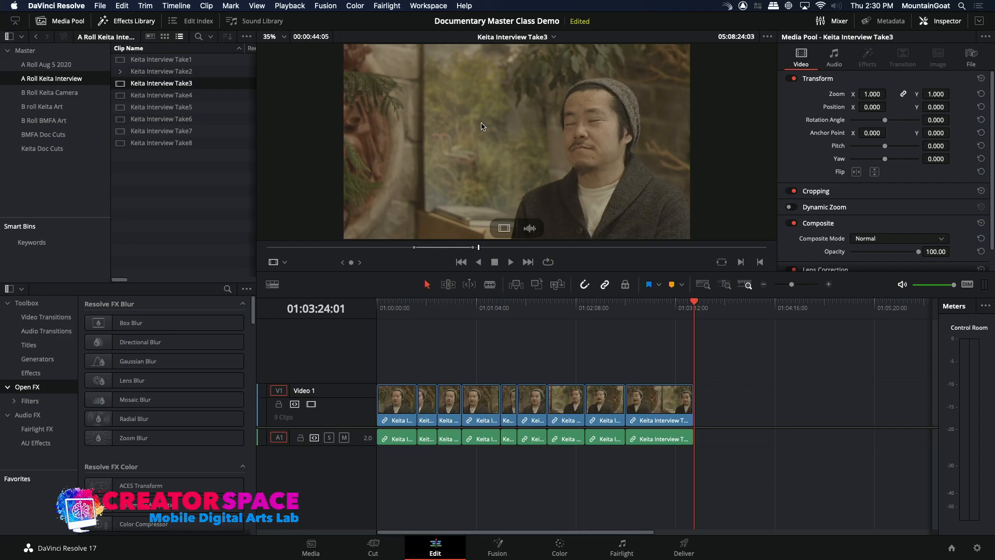
click(511, 263)
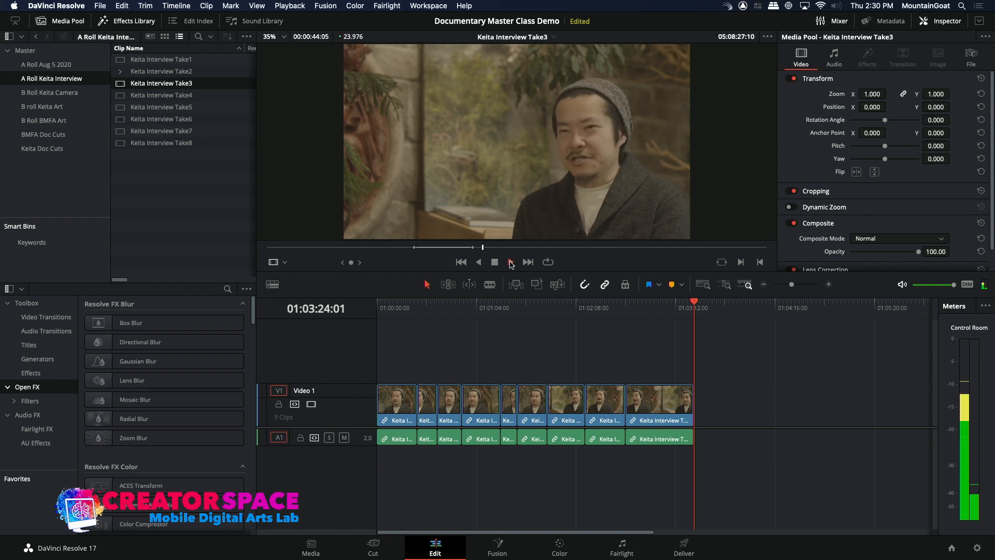
click(479, 247)
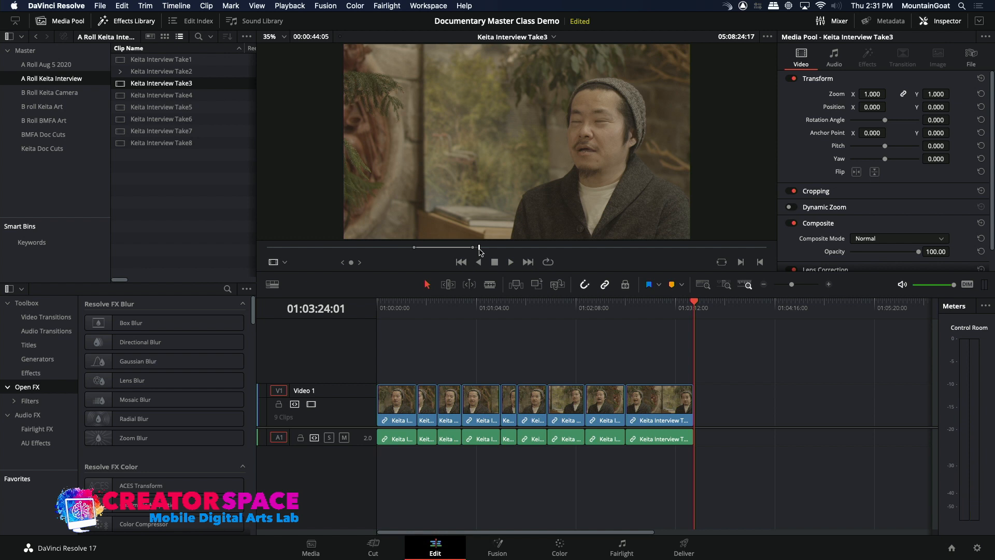
key(space)
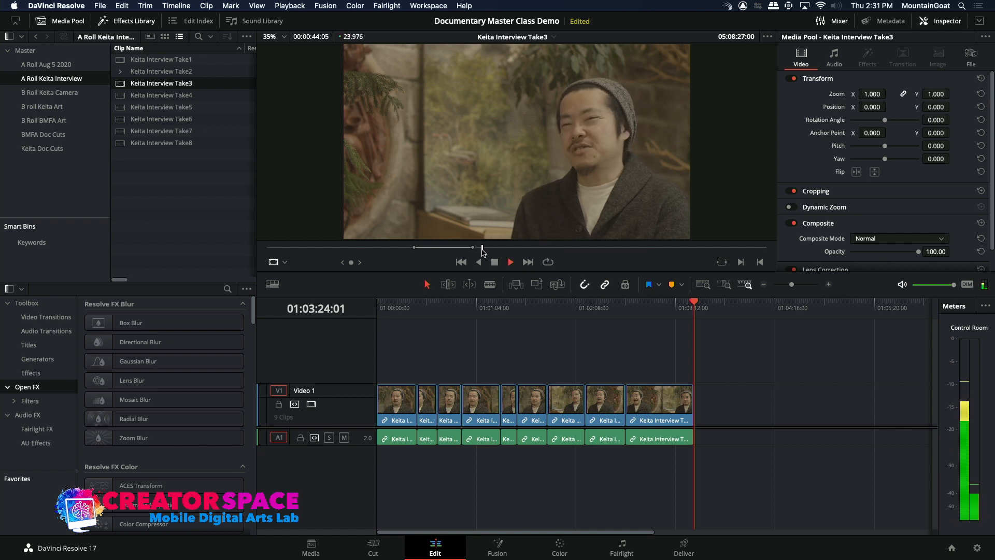
key(j)
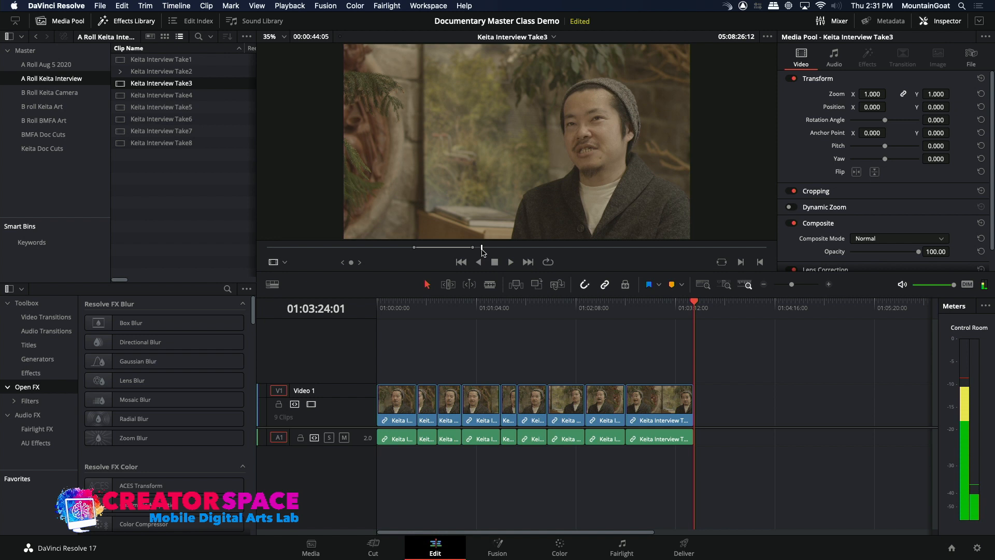
key(space)
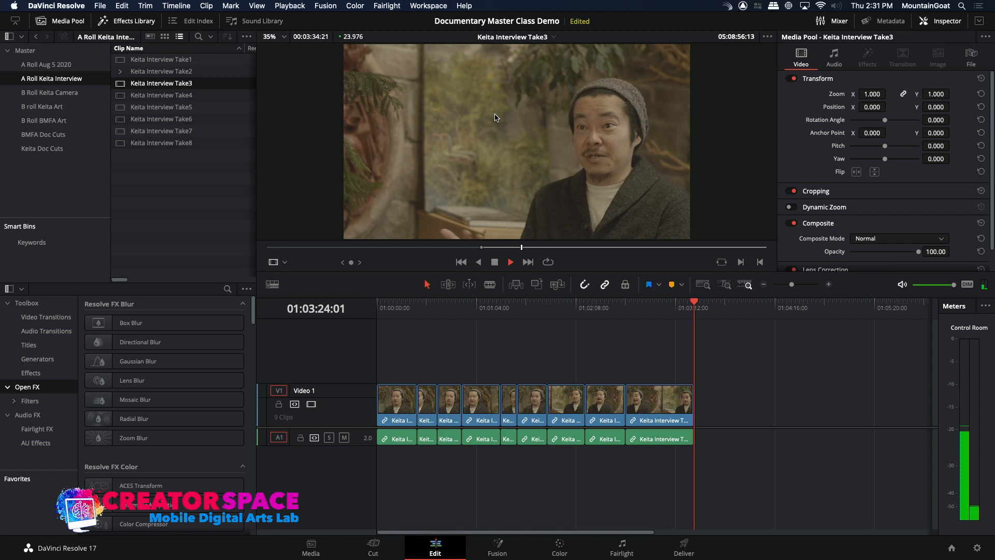
key(space)
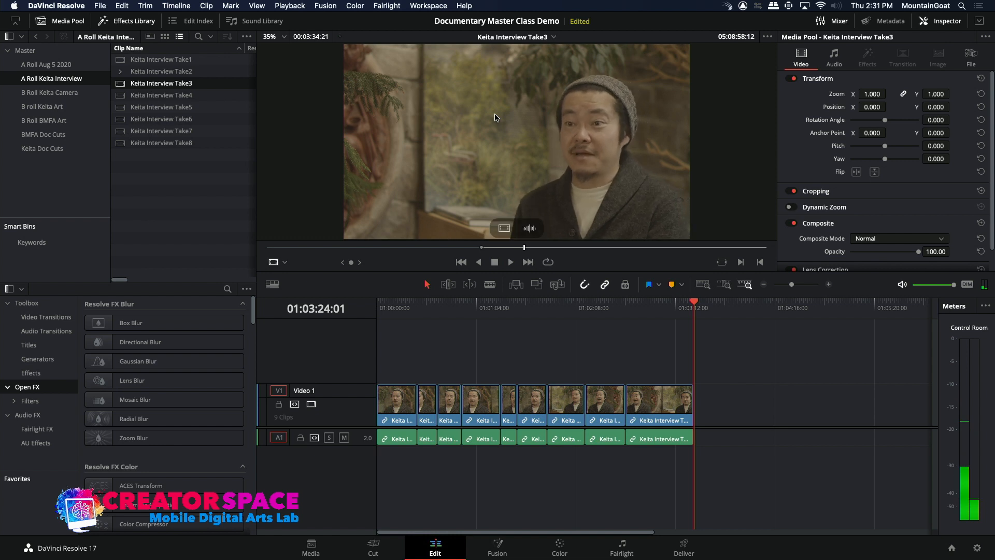
click(537, 284)
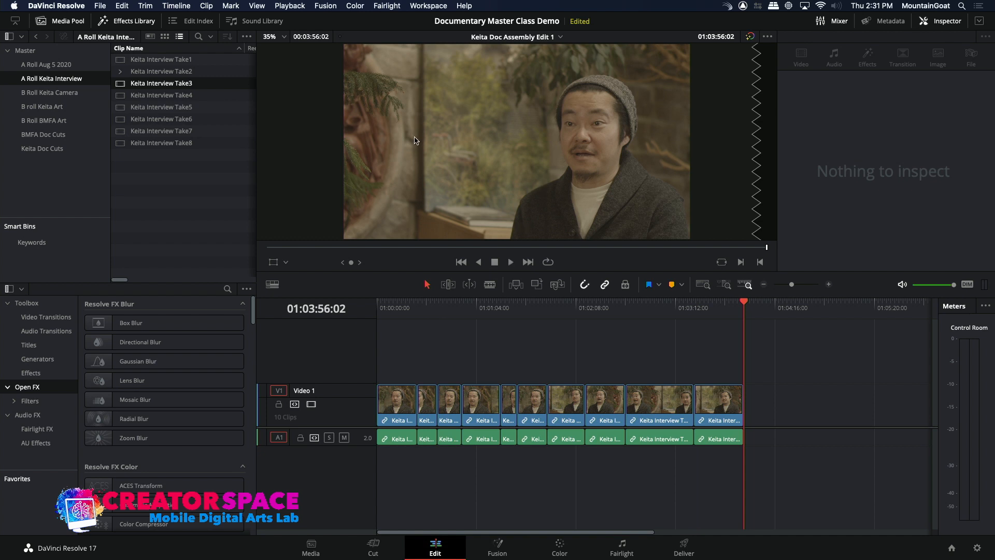
Reopen Keita Interview Take3, mark a 38:10 range ending at 05:09:45:18, and overwrite it onto the timeline after the tenth clip.
double_click(129, 84)
key(space)
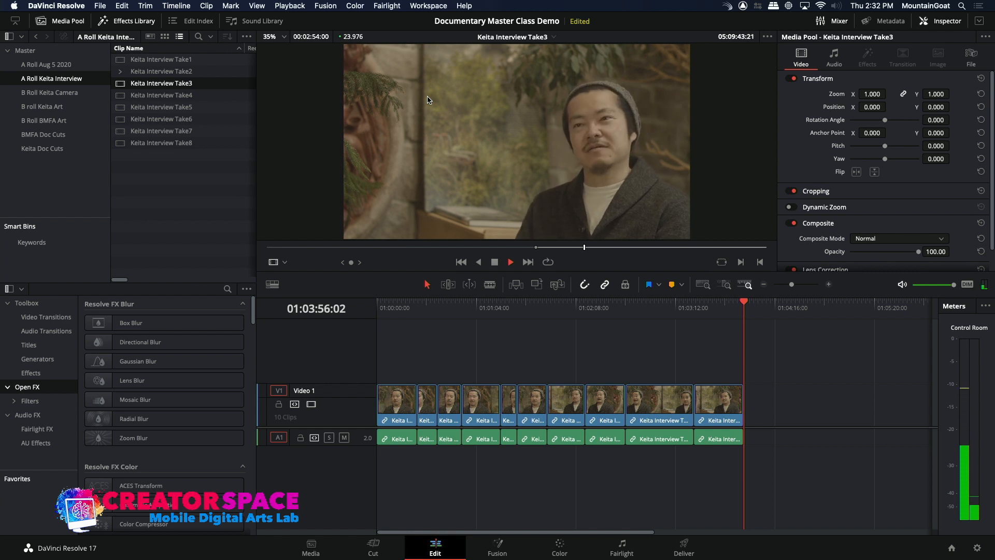
key(space)
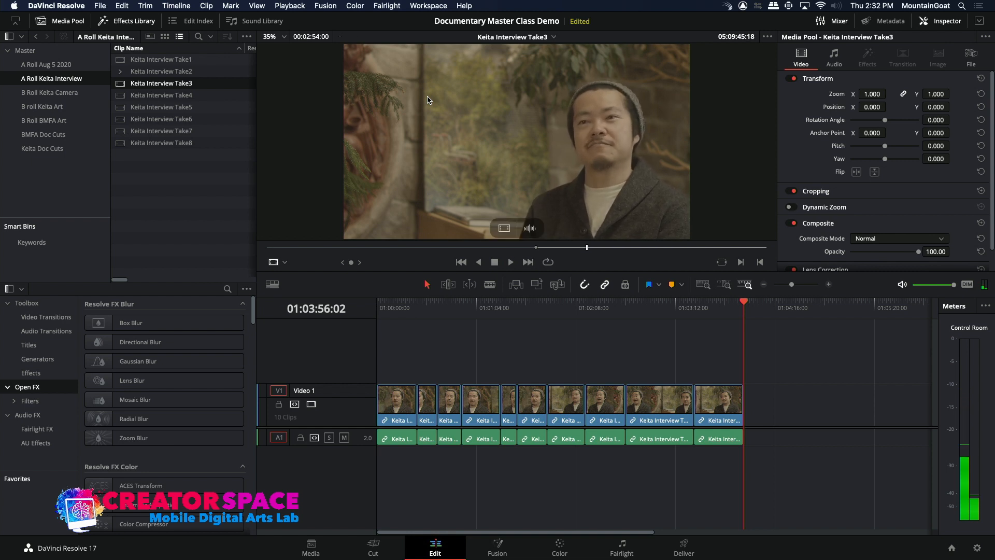
key(o)
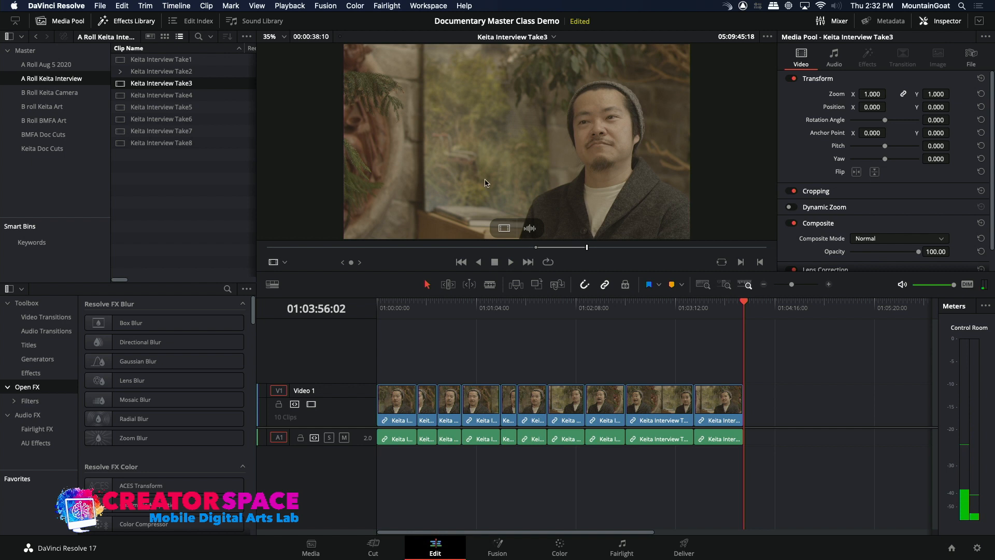
click(537, 284)
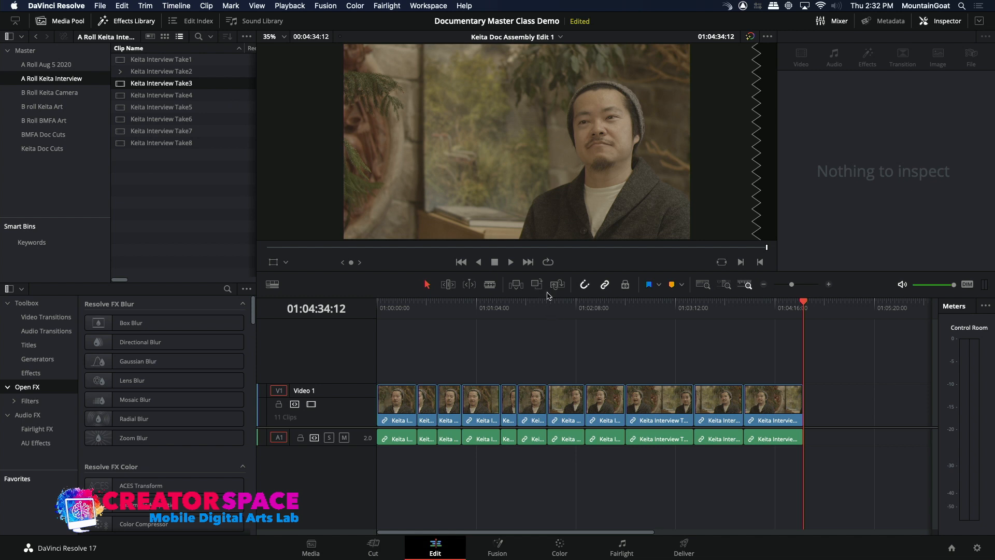
Reopen Keita Interview Take3, replace its marked range with an 11:10 one ending at 05:10:01:16, and overwrite it after the eleventh timeline clip.
click(123, 85)
key(space)
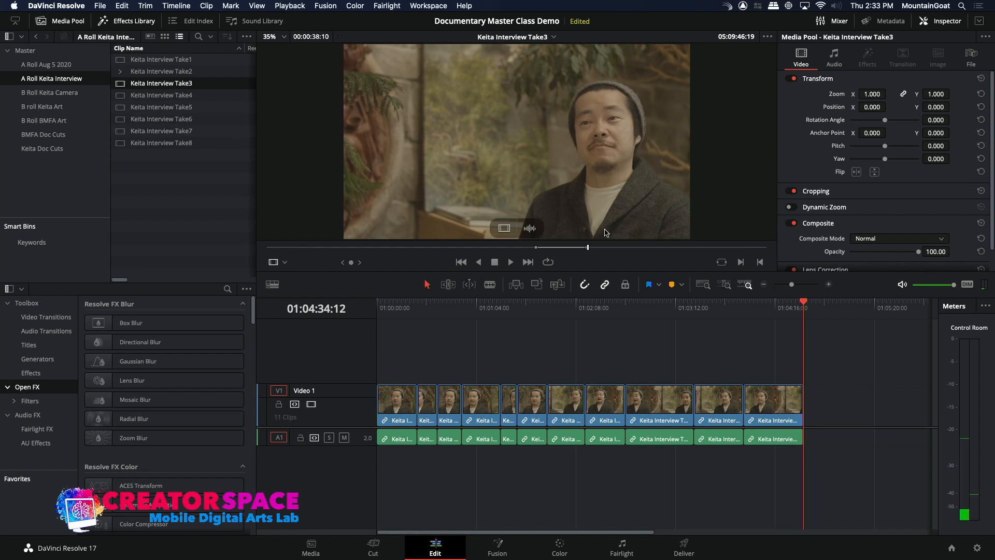
key(space)
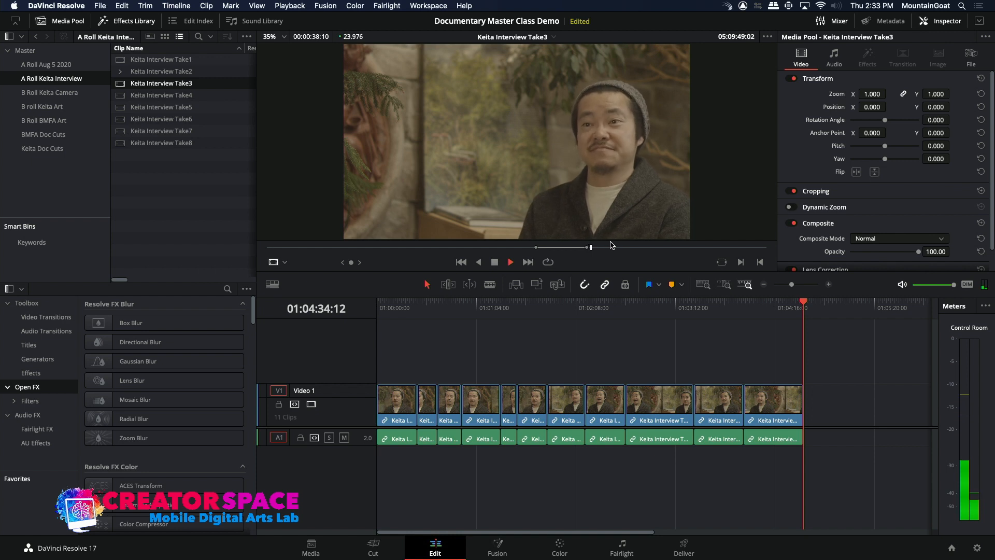
key(space)
key(alt+x)
key(space)
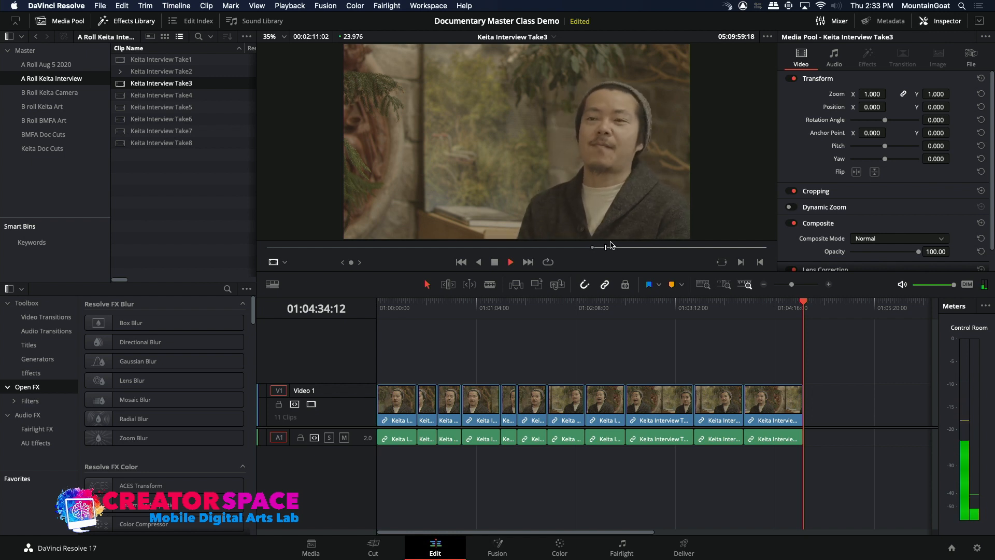
key(space)
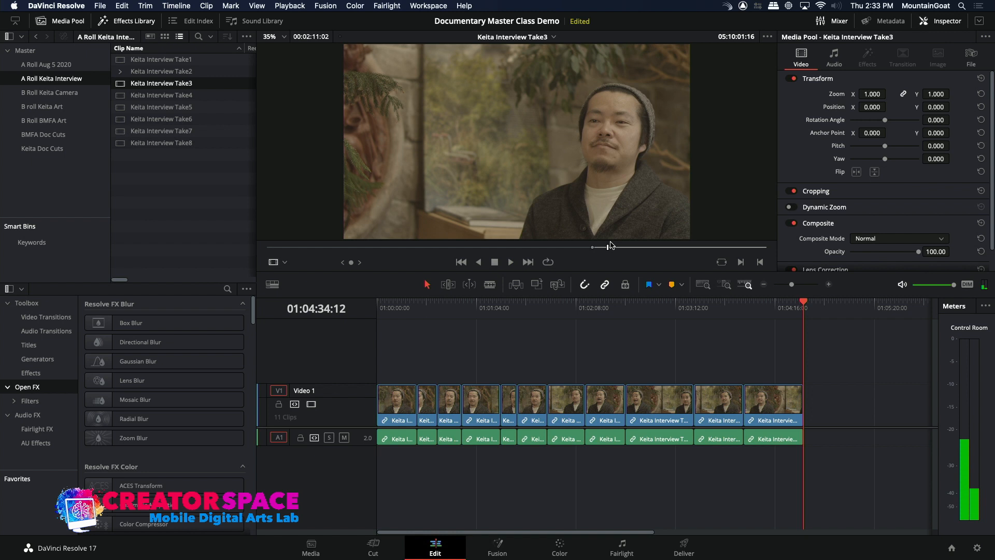
key(o)
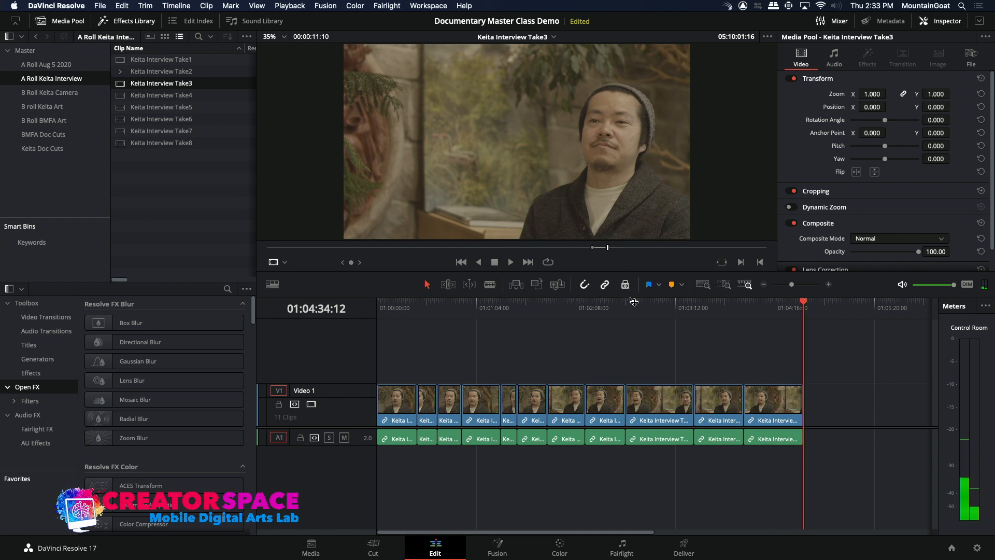
click(537, 284)
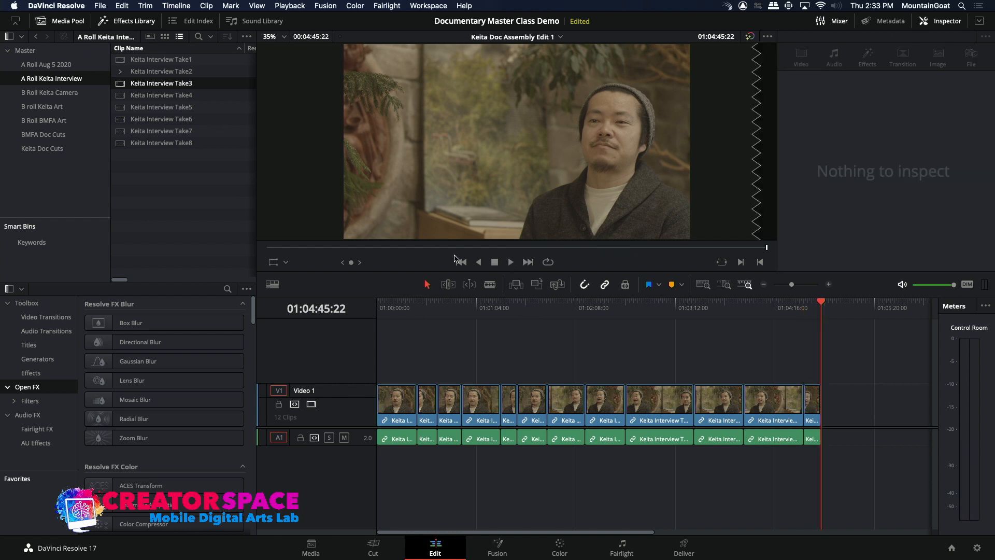
Reopen Keita Interview Take3, mark a 21:16 range ending at 05:10:37:08, and overwrite it onto the timeline after the twelfth clip.
click(160, 84)
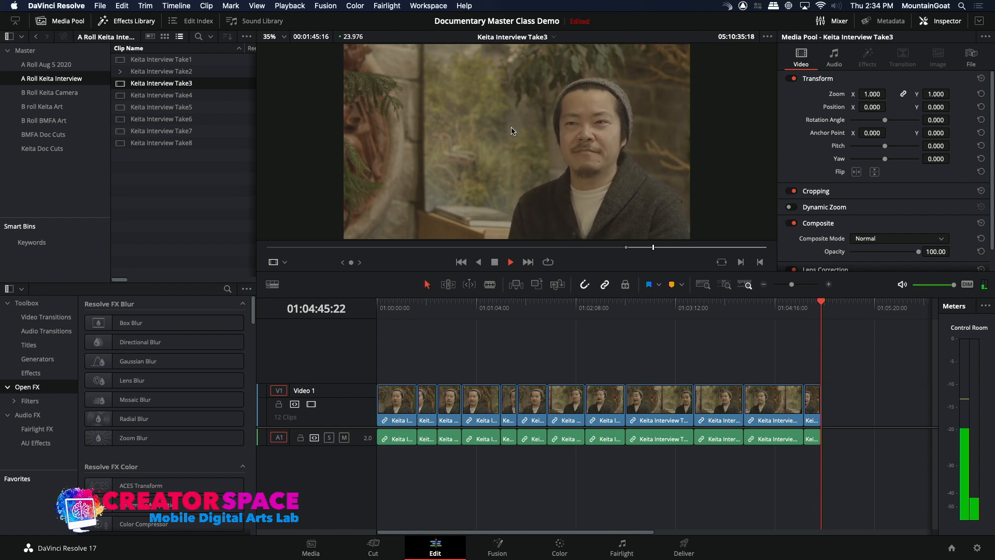
key(space)
key(o)
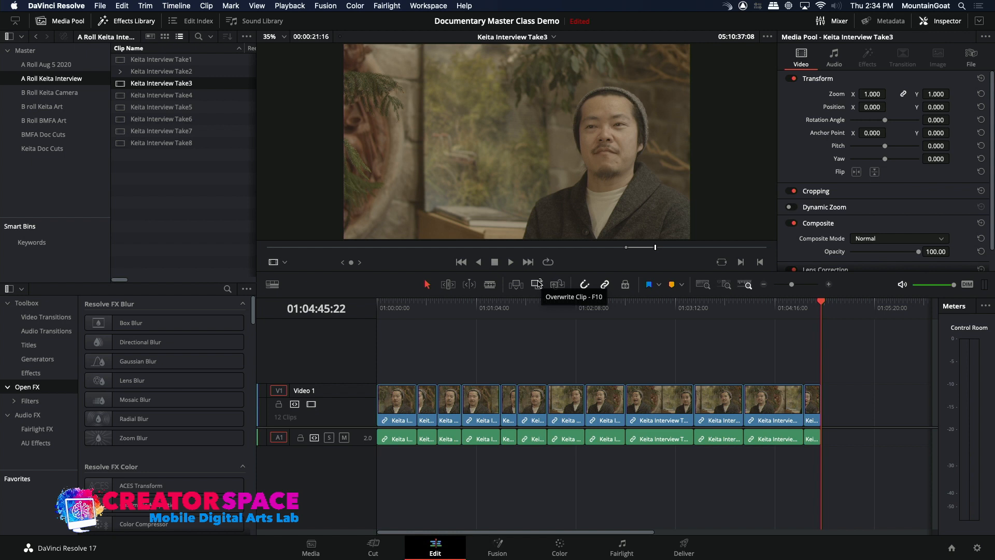
click(537, 284)
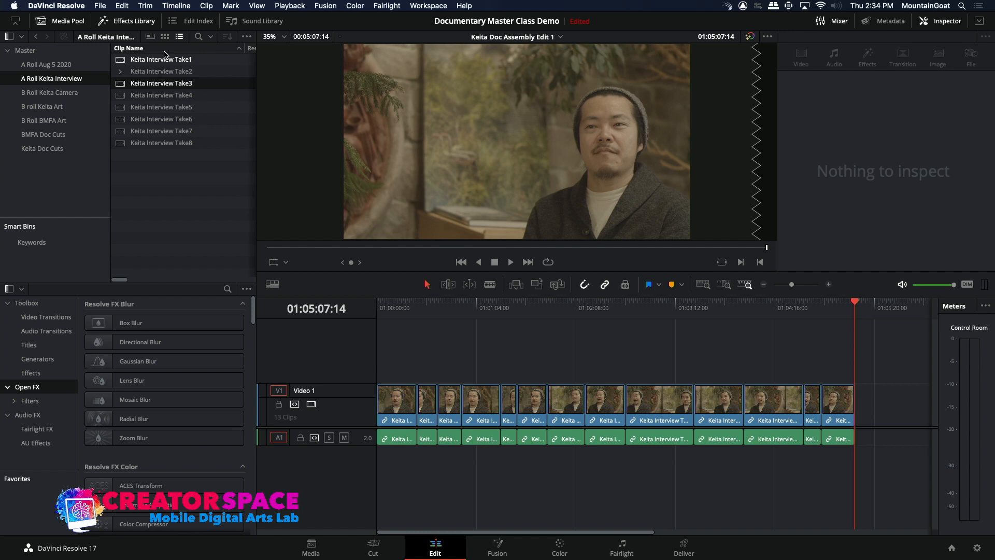
Reopen Keita Interview Take3, mark a 38:21 range ending at 05:11:54:12, and overwrite it onto the timeline after the thirteenth clip.
double_click(123, 84)
key(space)
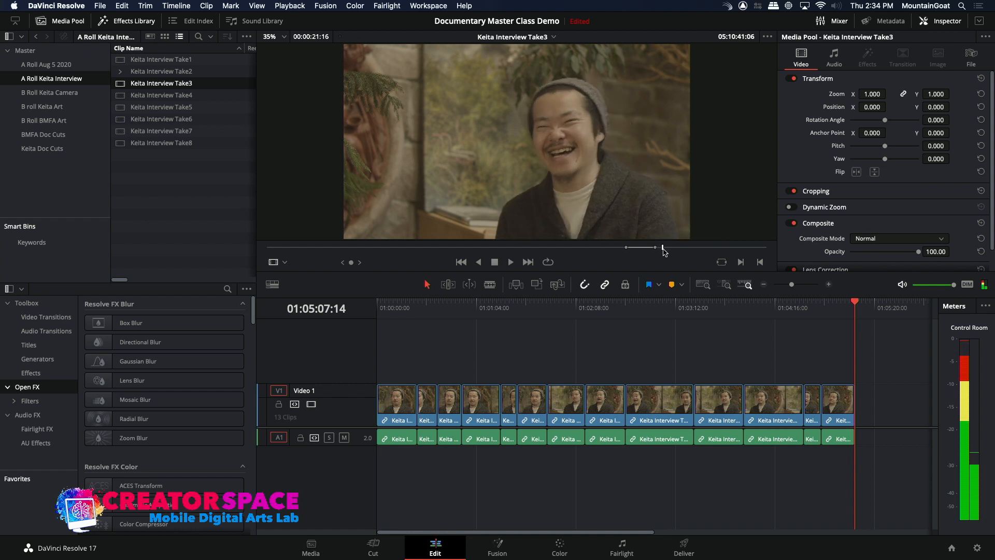
drag(661, 249, 695, 253)
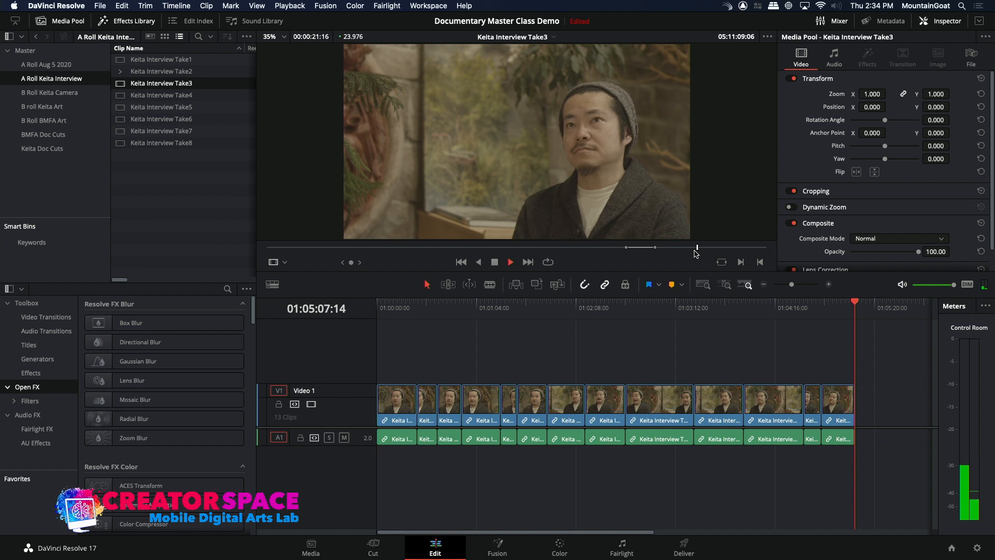
key(i)
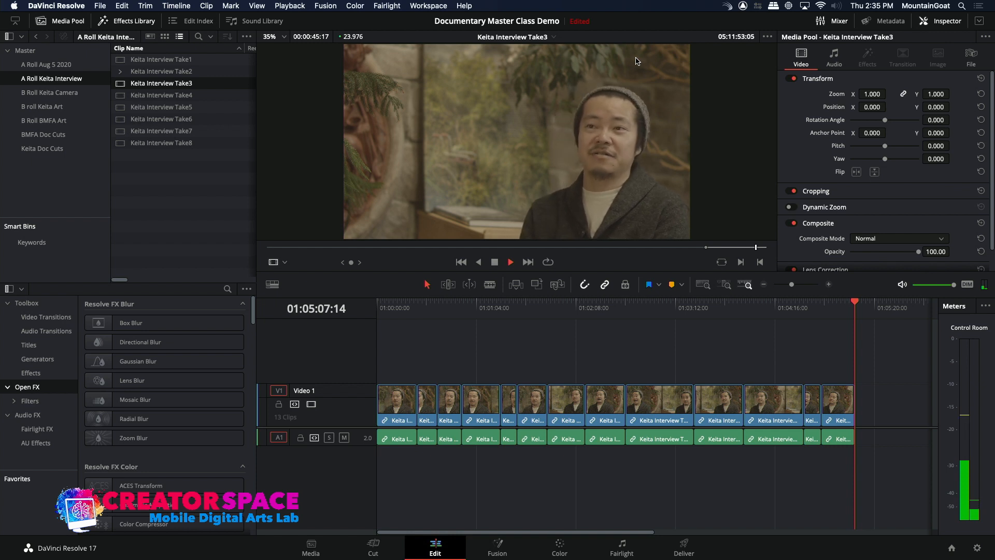
key(space)
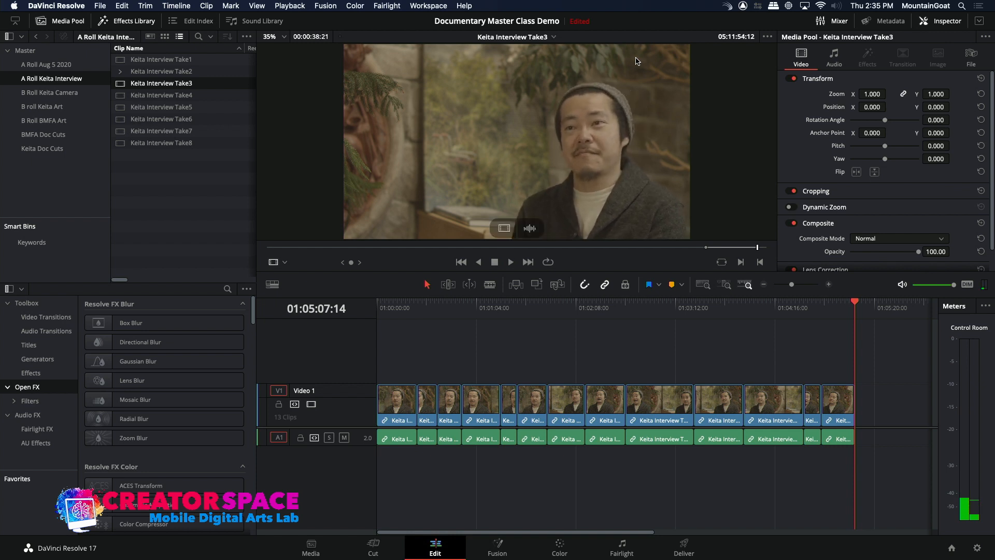
click(535, 287)
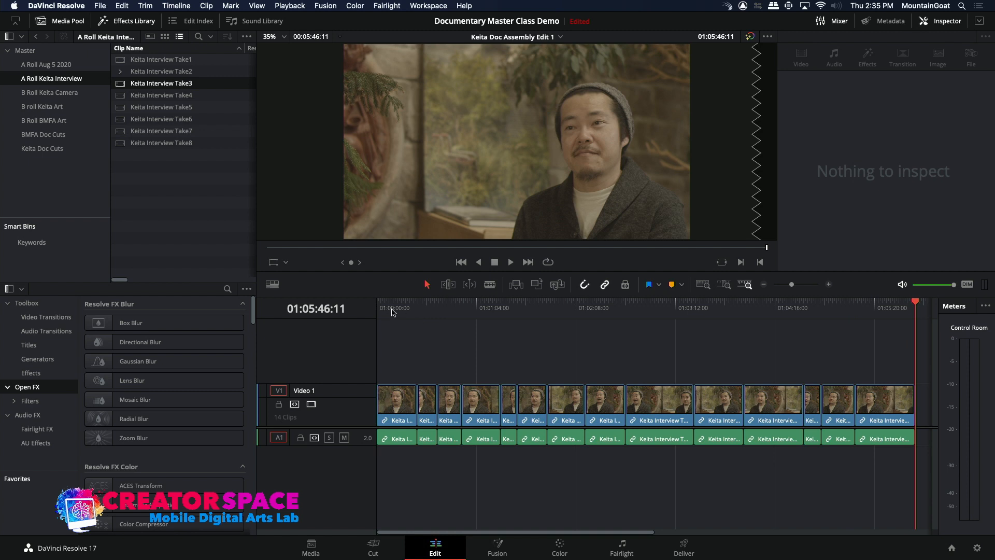
Play the Keita Doc Assembly Edit 1 timeline from its start to about 01:05:09:10 to review the assembled interview clips.
key(Home)
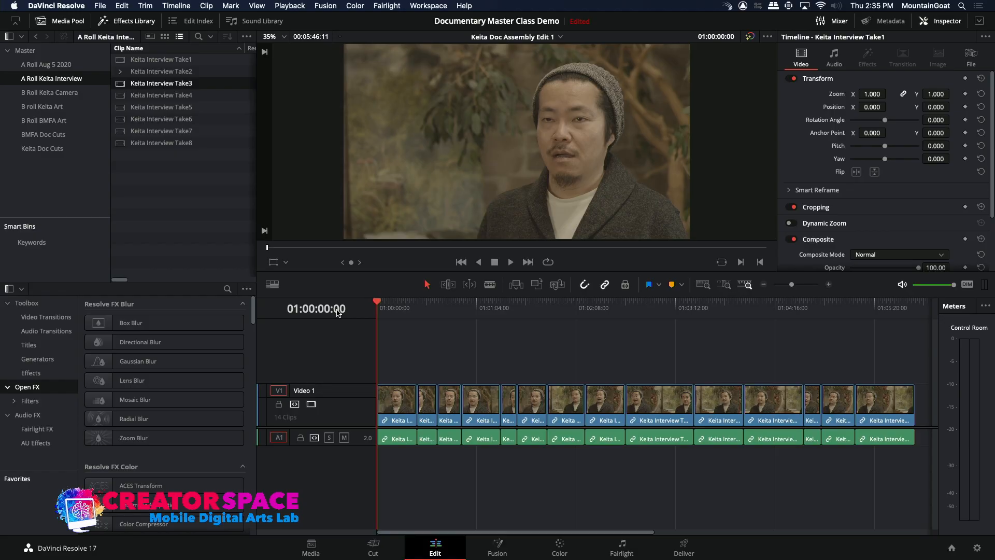
drag(390, 302, 371, 300)
key(space)
key(space)
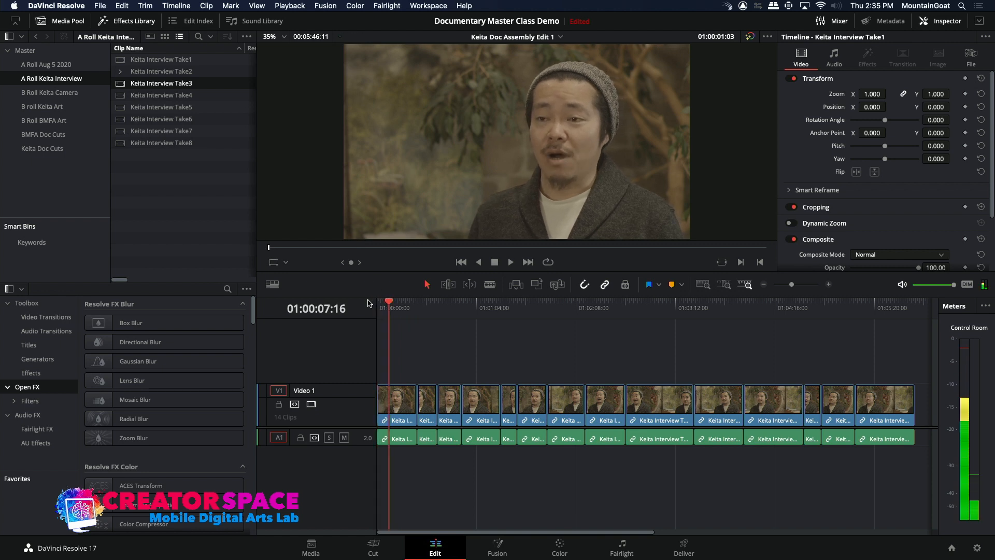
drag(383, 304, 325, 294)
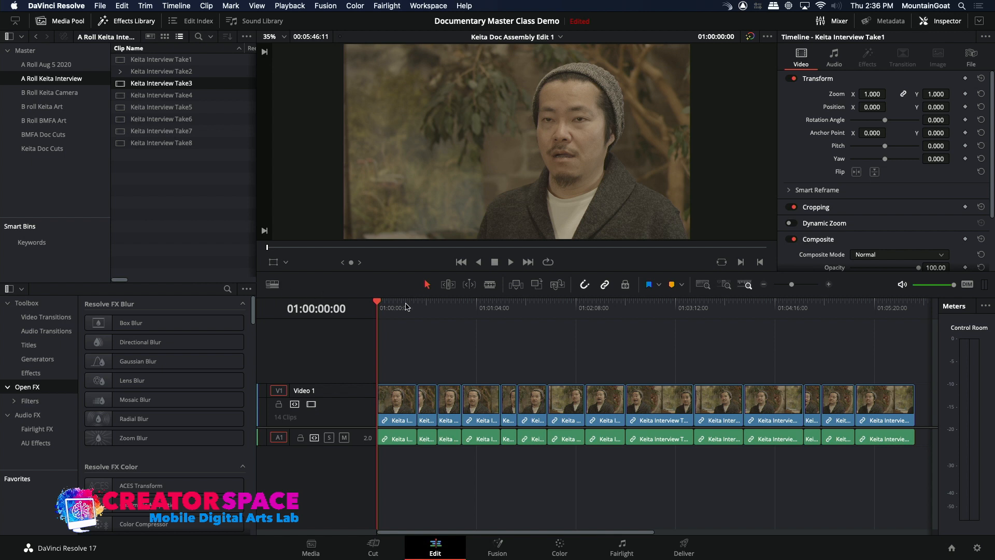
drag(386, 300, 378, 308)
key(space)
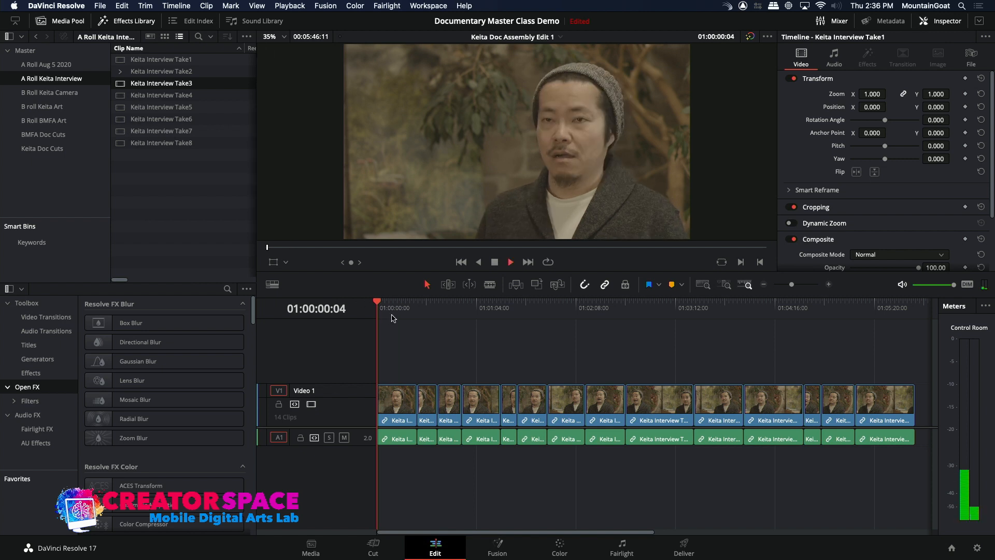
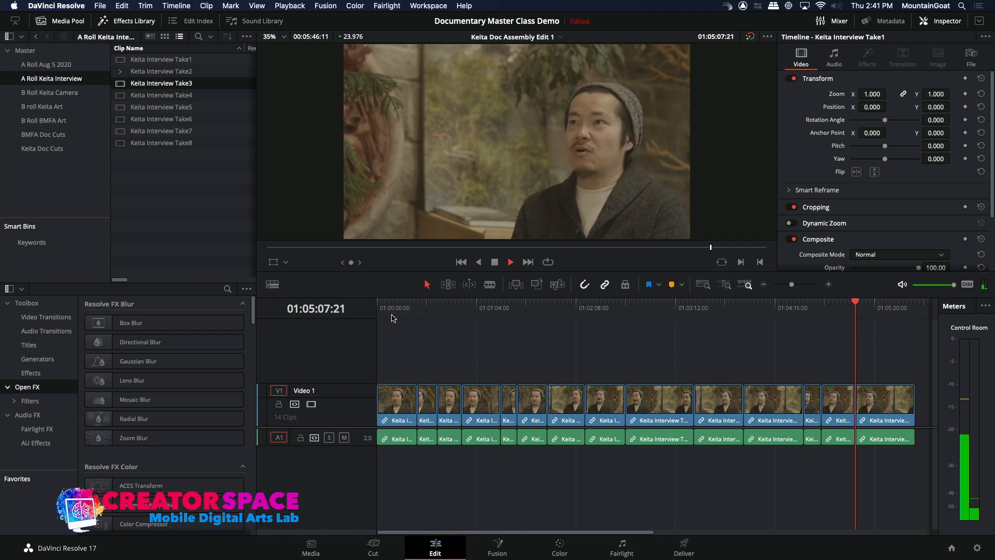
key(space)
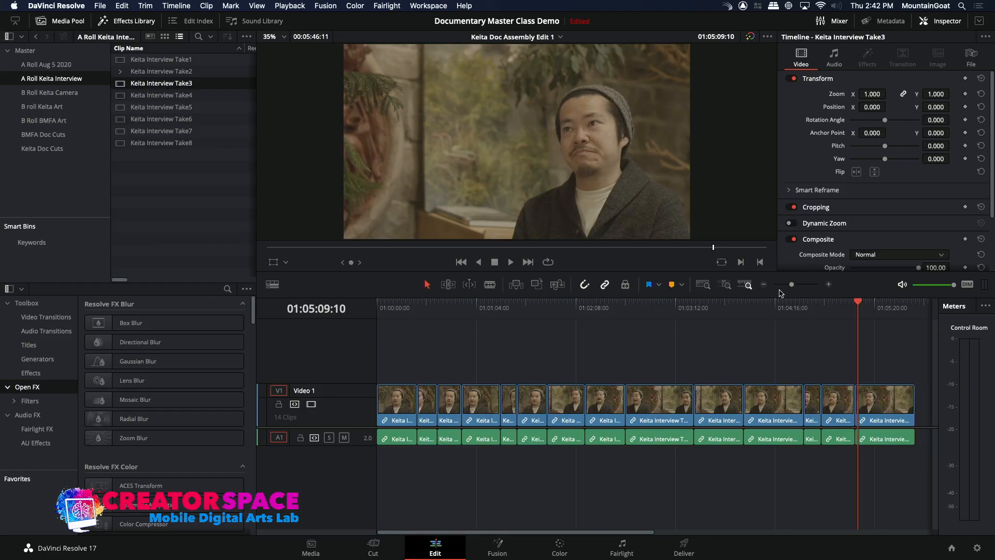
click(766, 285)
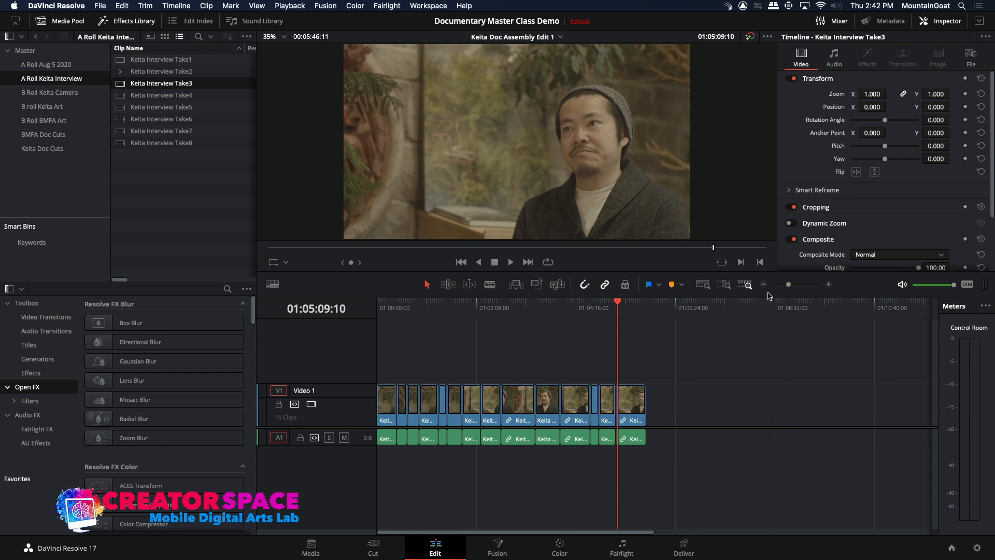
Select all the timeline clips and shift them about 2 min 19 s later to leave an empty gap at the start.
drag(667, 363, 380, 391)
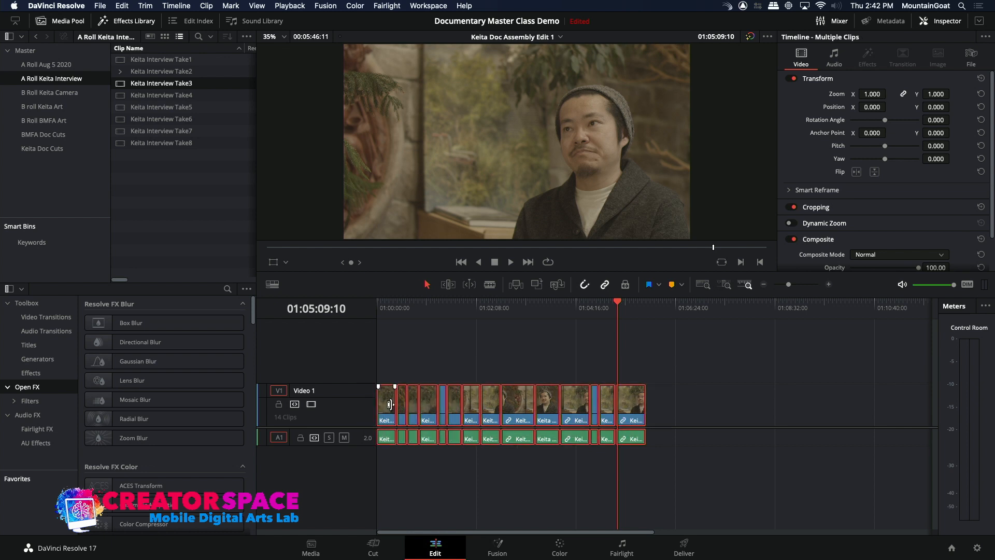
drag(387, 410, 493, 410)
click(515, 304)
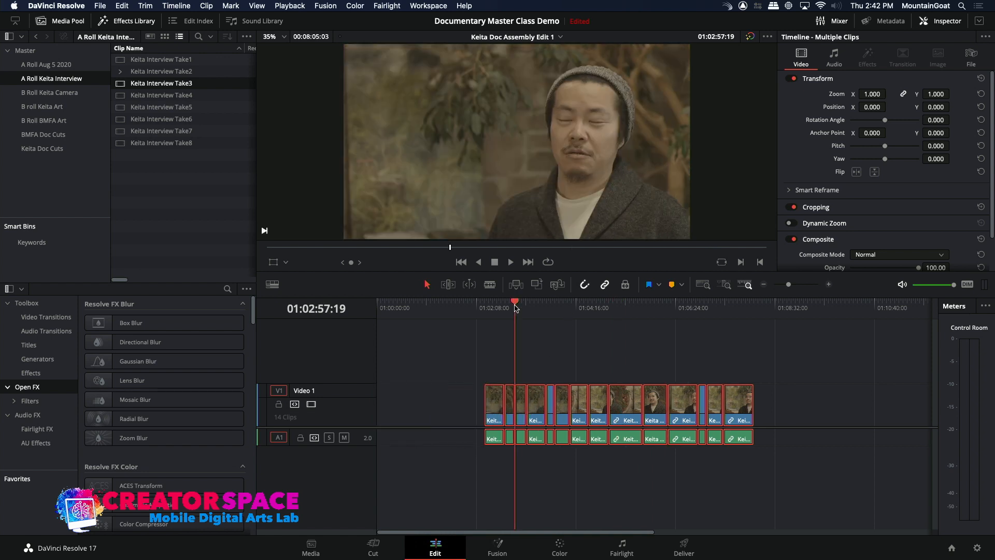
Move the seventh interview clip, the Keita Interview Take3 clip after the first six, to the very start of the timeline.
click(528, 369)
click(524, 411)
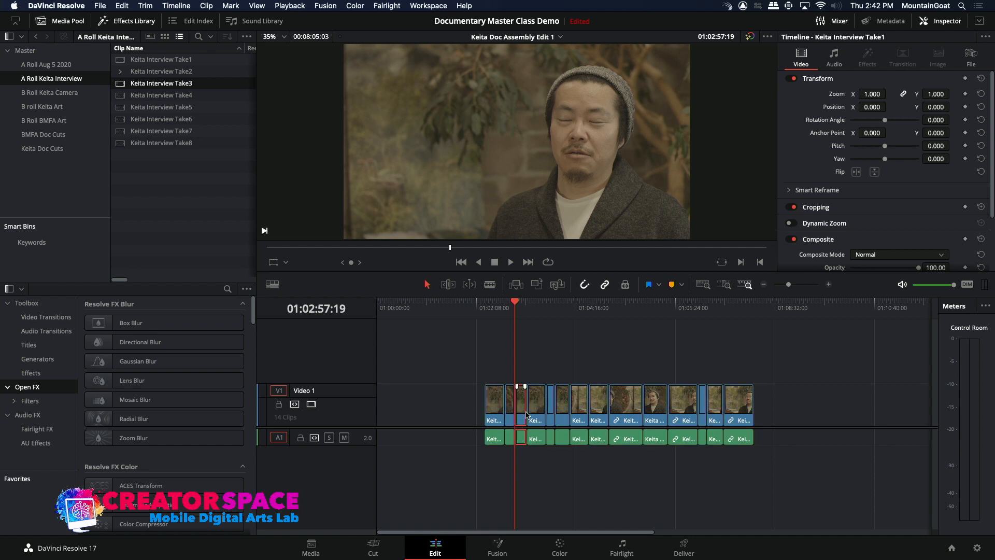
click(534, 411)
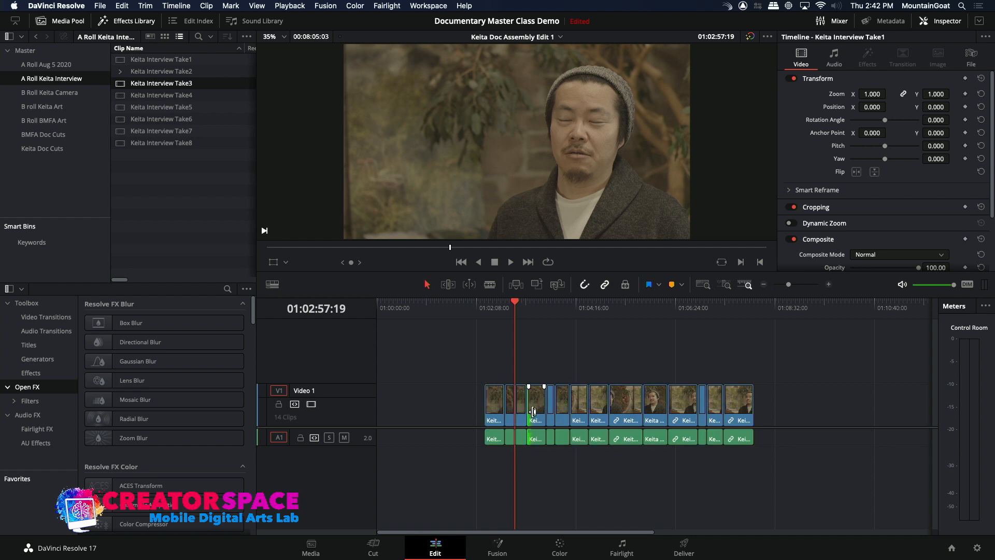
click(564, 415)
click(580, 415)
drag(577, 417, 385, 417)
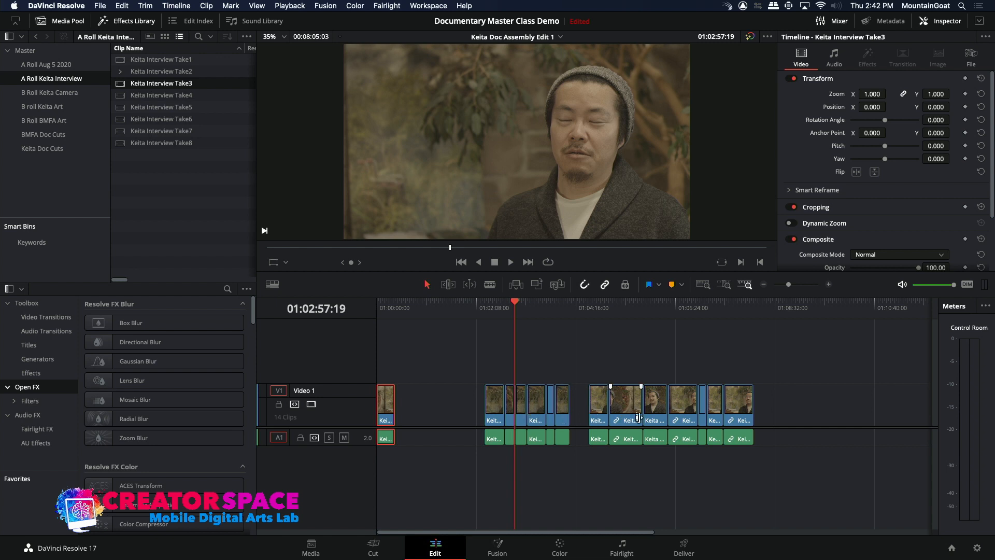
Place the originally tenth, eighth and ninth clips, in that order, directly after the new opening clip without gaps.
drag(656, 415, 414, 418)
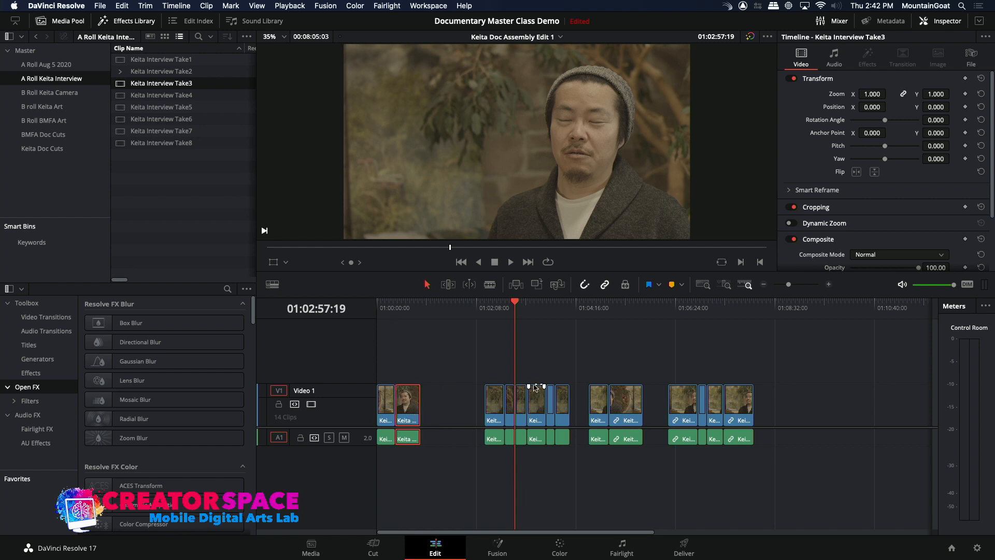
drag(598, 415, 436, 418)
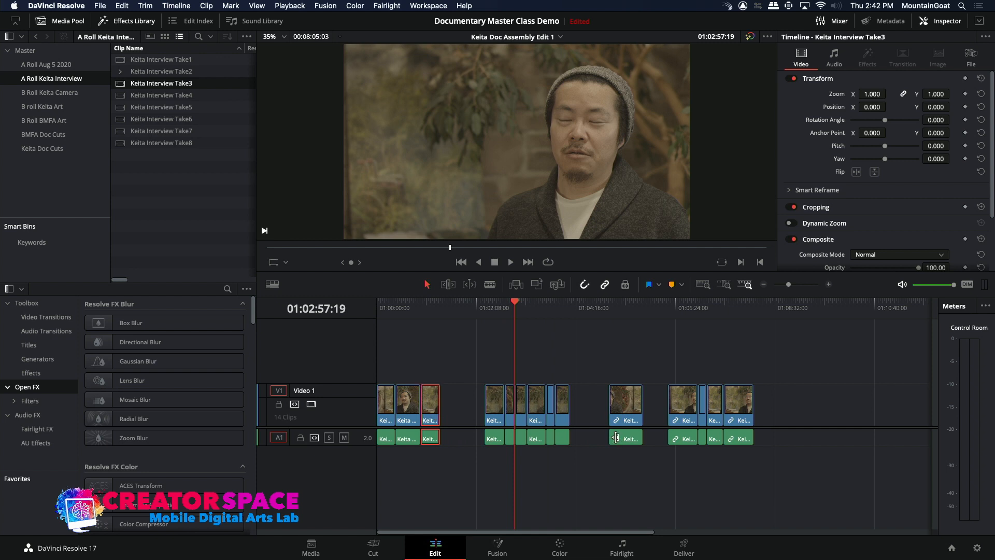
drag(625, 416, 460, 418)
Shift the block of the six original opening clips later, and append the originally eleventh and thirteenth clips to the new opening sequence.
mouse_move(481, 371)
mouse_down()
mouse_move(547, 419)
mouse_move(584, 429)
mouse_move(620, 409)
mouse_up()
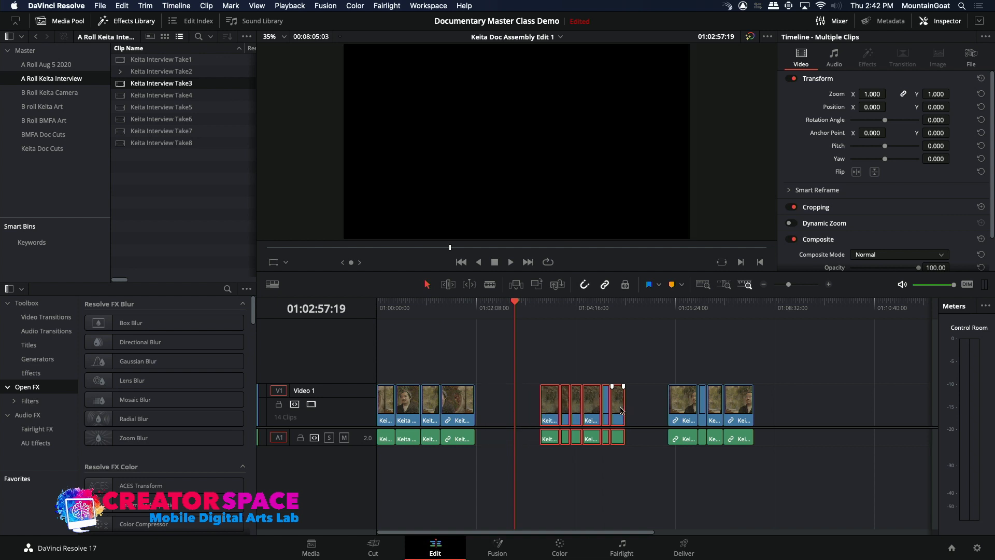
drag(682, 412, 491, 417)
drag(716, 408, 518, 416)
drag(545, 367, 635, 444)
drag(545, 416, 608, 415)
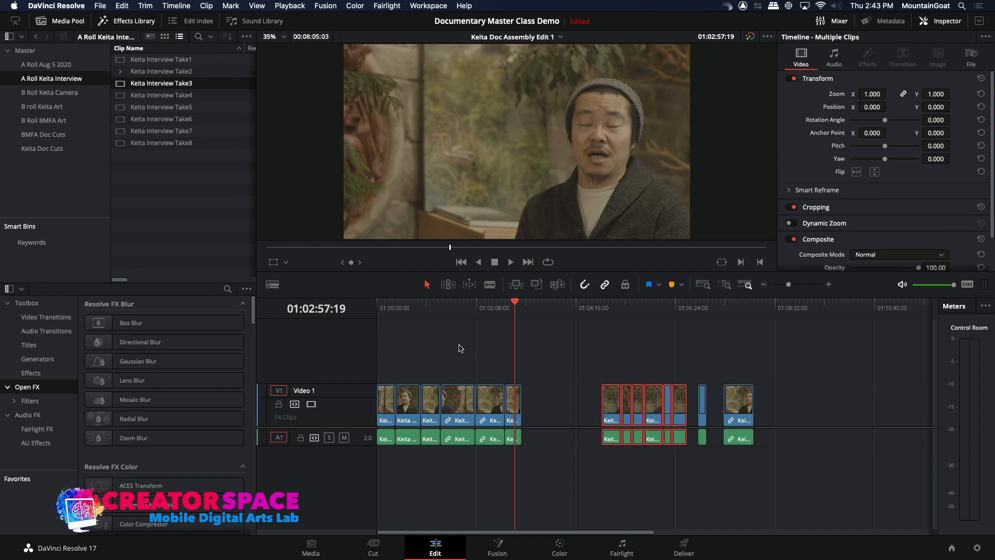
Play the reordered opening from 01:00:00:00 to review its first clip, and check the cut at 01:01:22:04.
drag(515, 305, 375, 308)
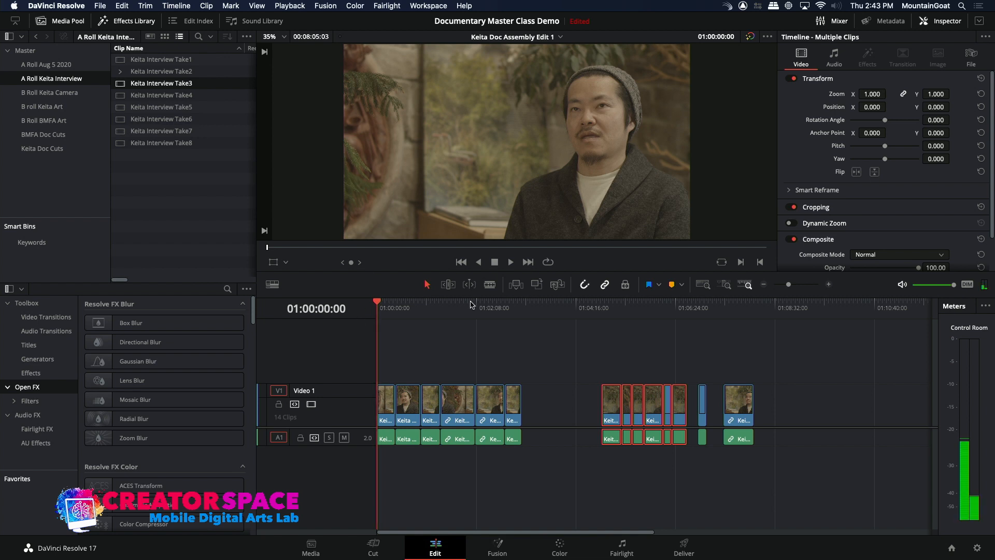
click(511, 263)
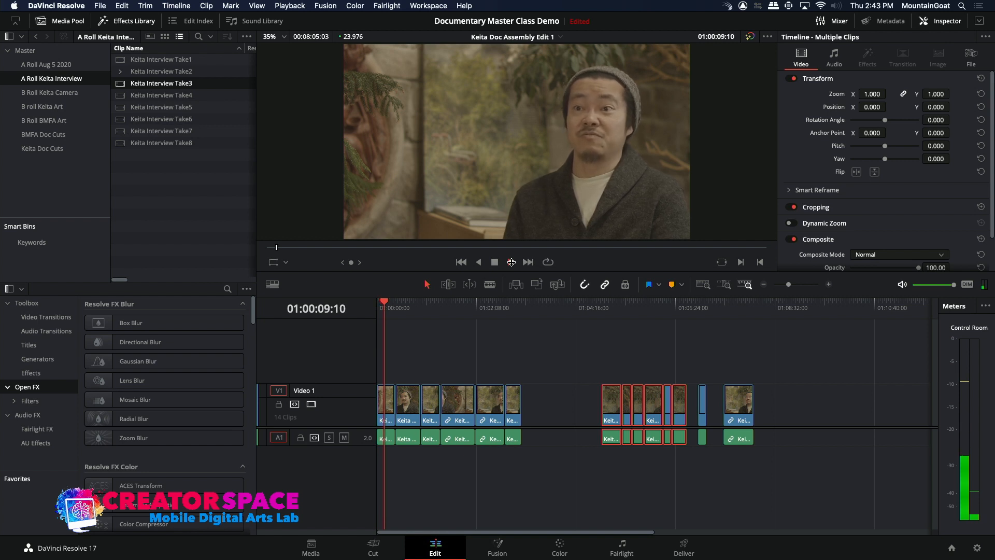
click(441, 310)
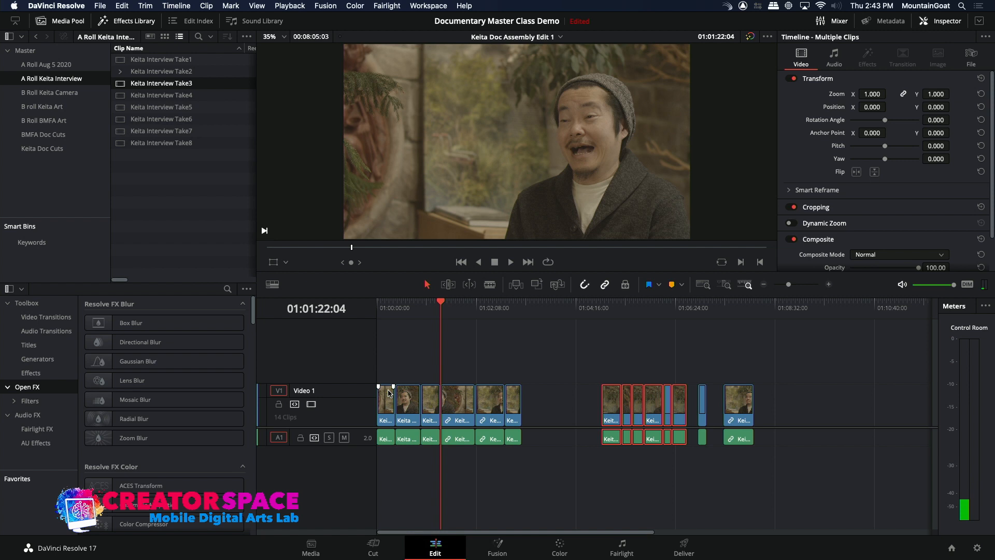
Replace the opening clip with the Keita Interview Take2 clip ending the six-clip block, and shift the five following clips earlier to close the gap.
drag(389, 393, 583, 401)
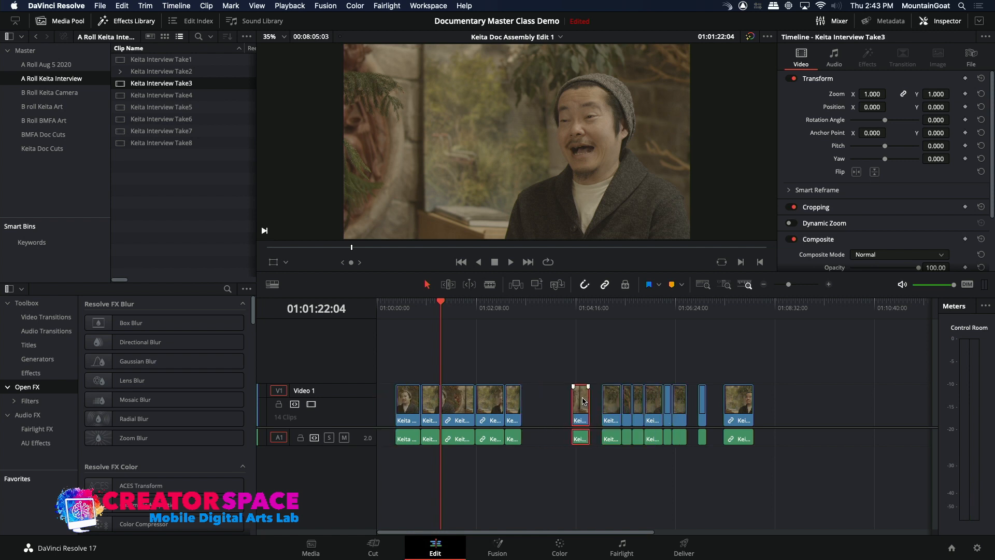
drag(680, 404, 373, 412)
click(382, 307)
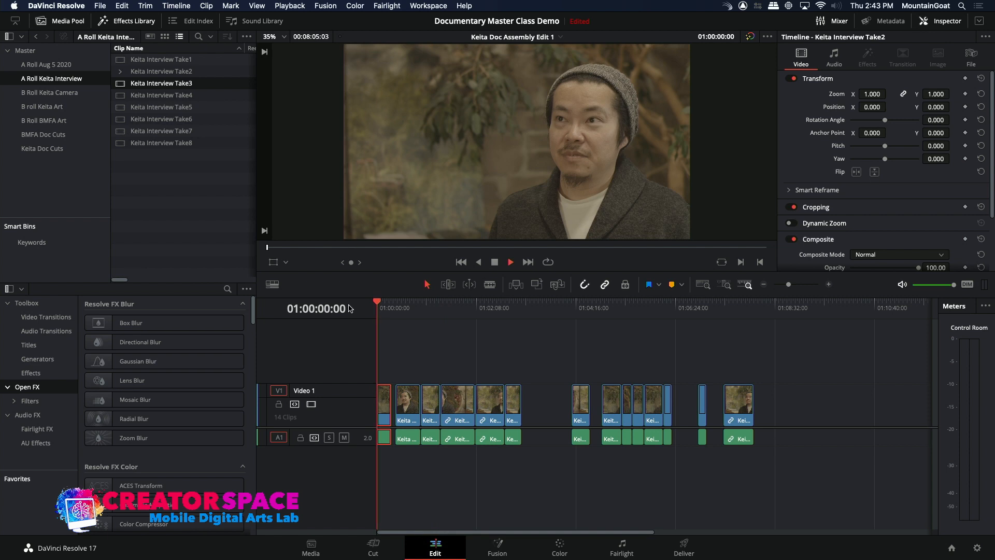
key(space)
key(space)
drag(399, 366, 522, 449)
drag(406, 405, 403, 404)
Play the rearranged opening sequence from 01:00:00:00 to its end at about 01:03:02:06.
drag(391, 306, 368, 307)
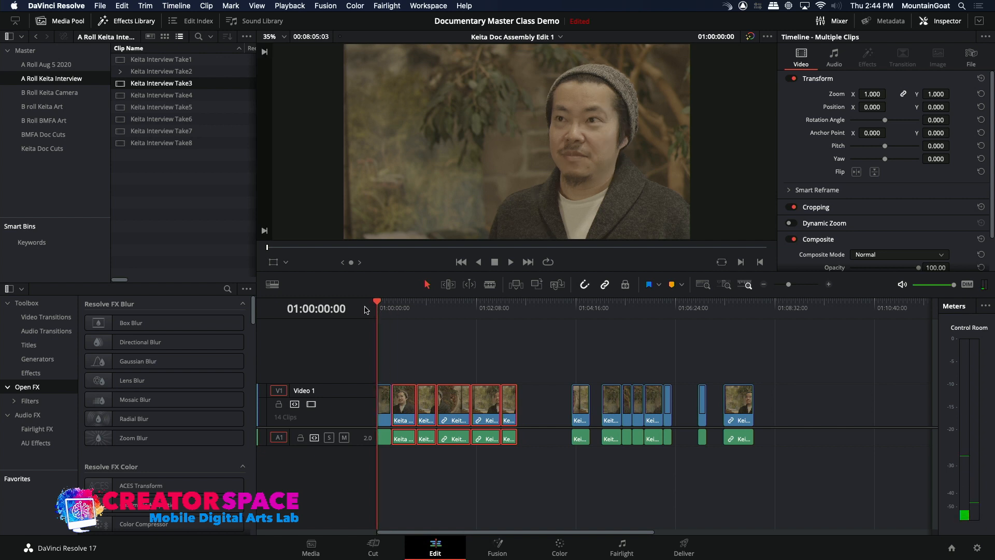
key(space)
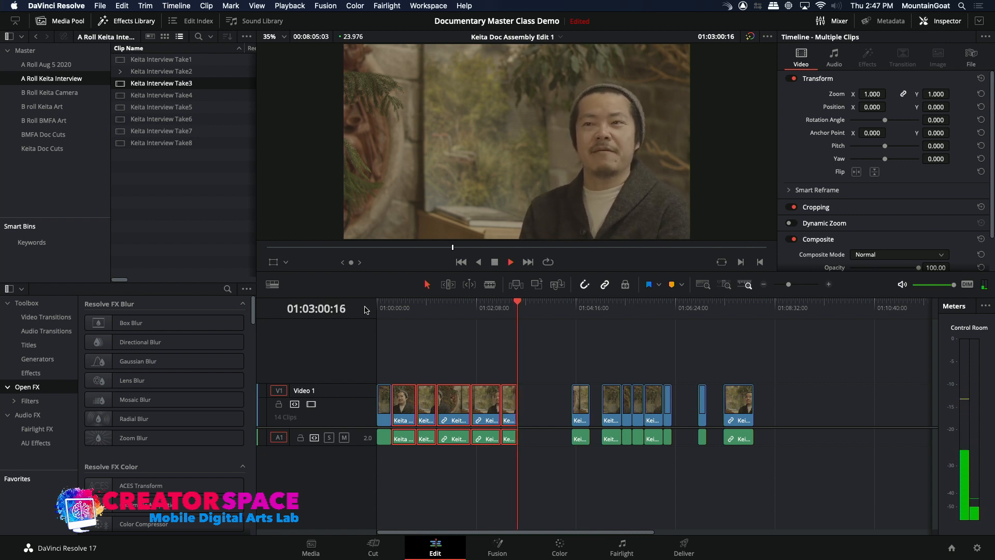
key(space)
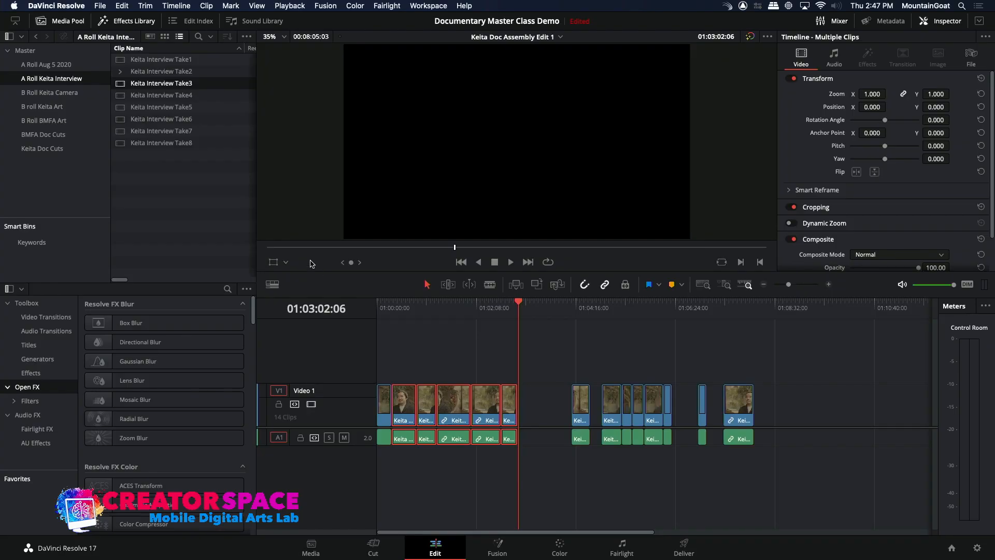
Reopen Keita Interview Take2 in the source viewer, expand its subentries, and view "Talks about meaning" and the "Continuing on people interpreting" entry.
click(134, 73)
click(120, 71)
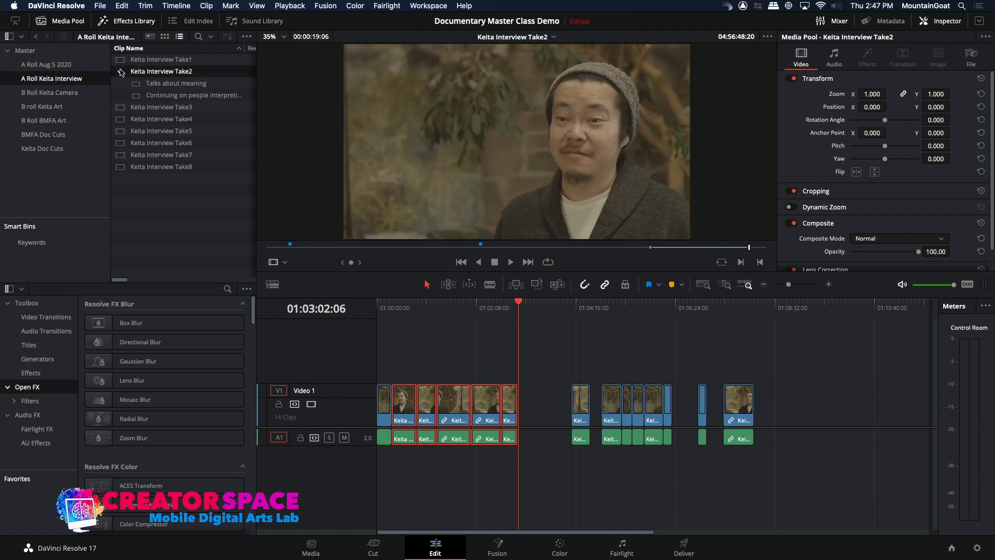
click(155, 83)
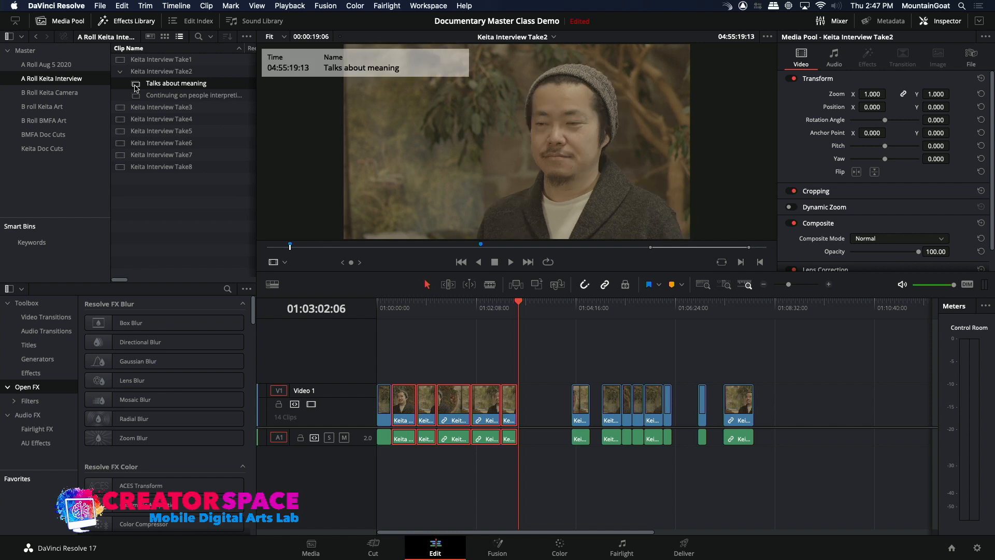
click(138, 97)
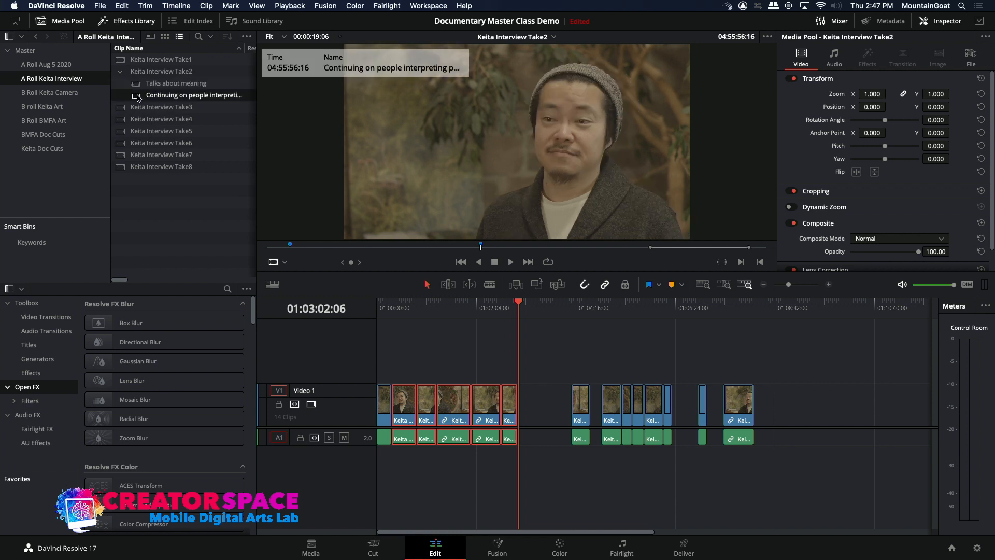